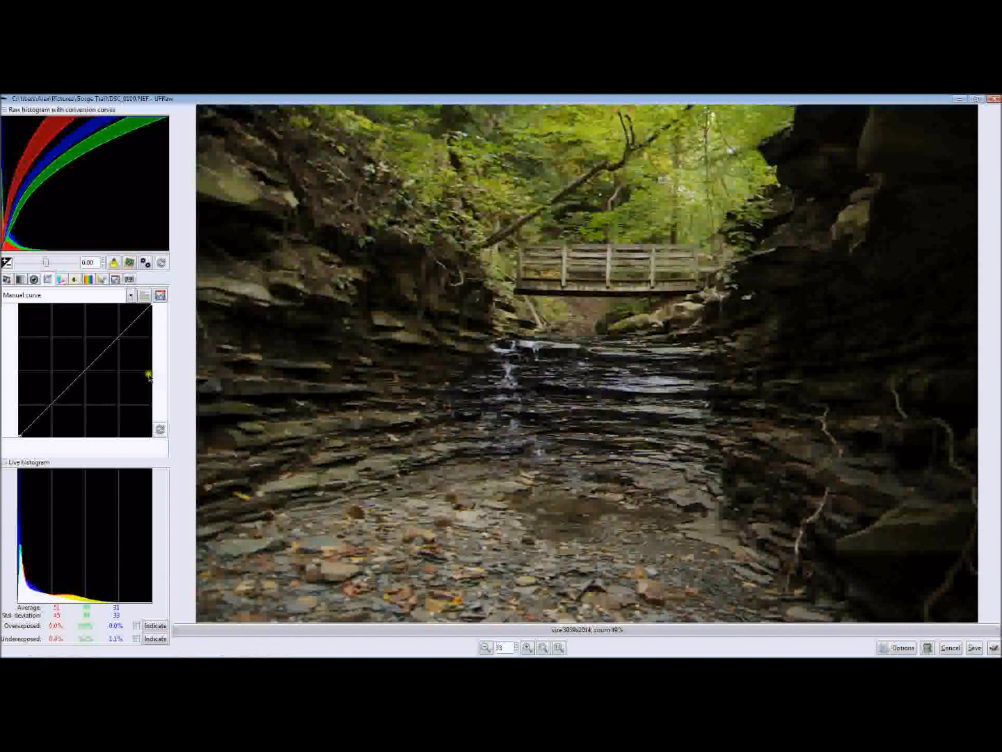
- Bend the Manual tone curve steeply up-left, reset it, then bend it sharply up again
left_click_drag(149, 377, 44, 335)
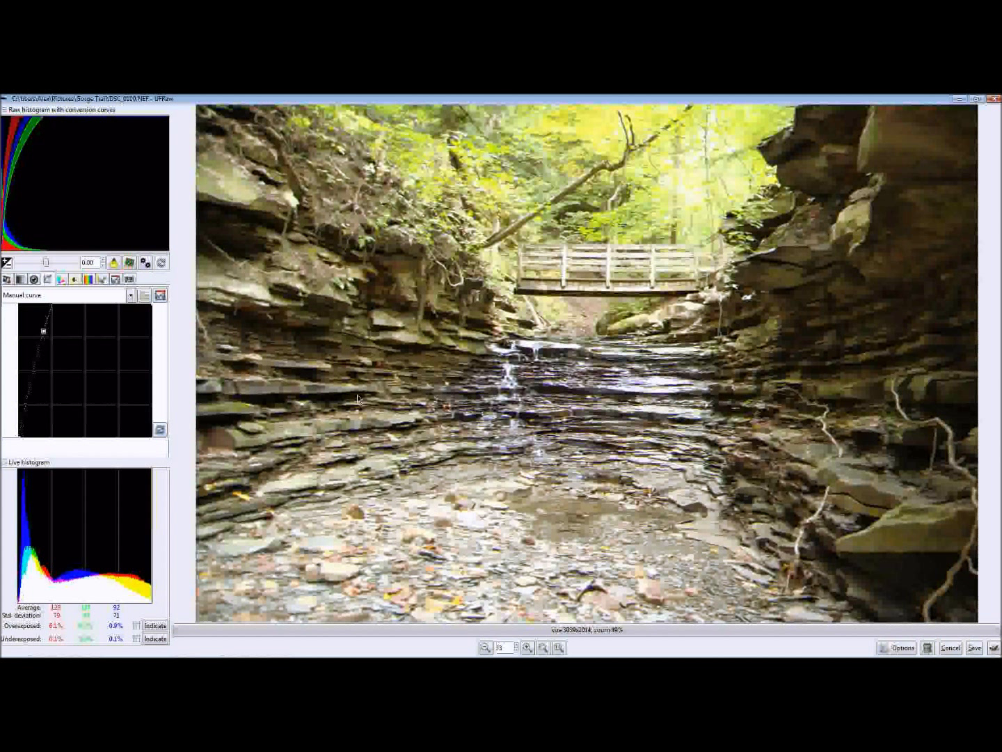
left_click(159, 430)
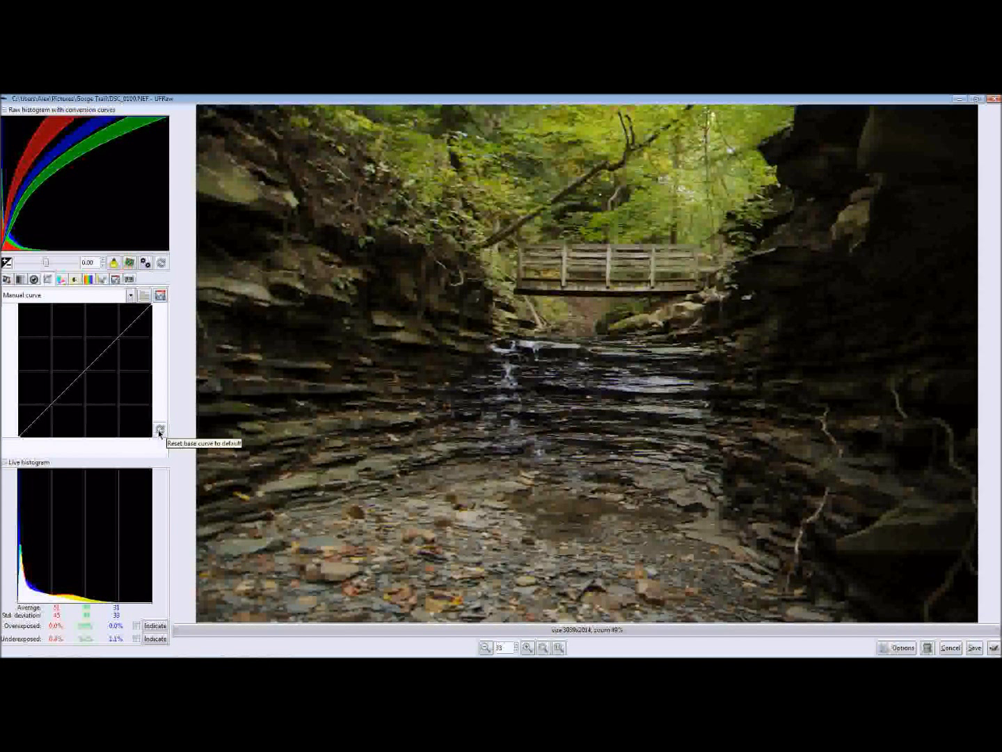
left_click_drag(76, 378, 39, 331)
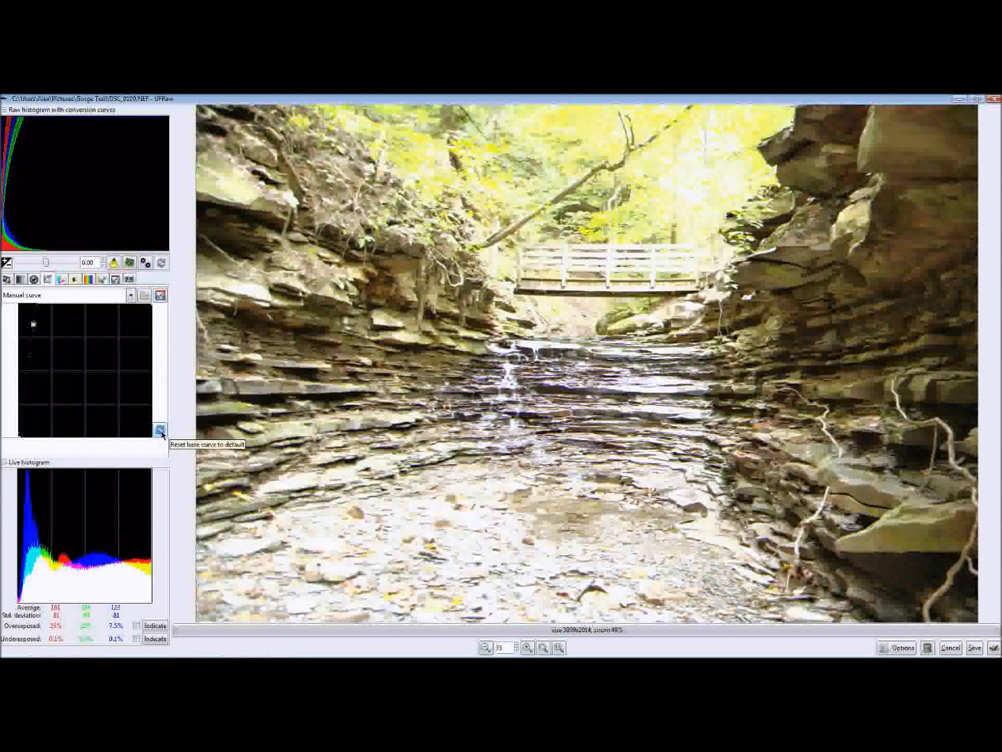
- Try raising tone curve points, ending with the Manual curve reset to a straight line
left_click(160, 431)
left_click_drag(56, 328, 89, 368)
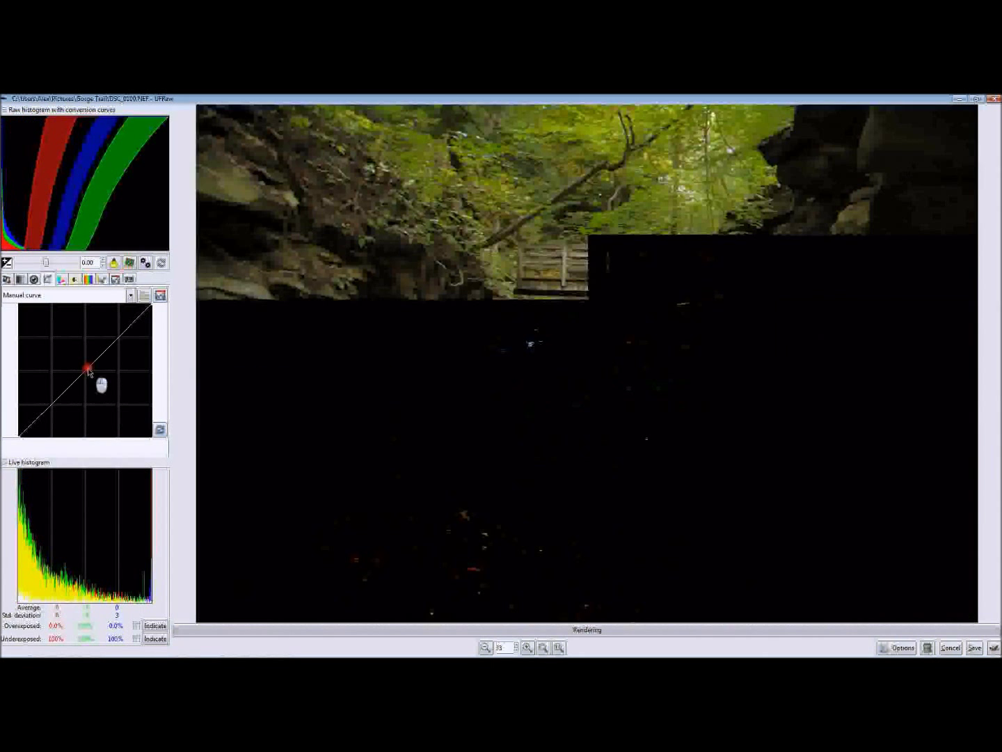
left_click(160, 429)
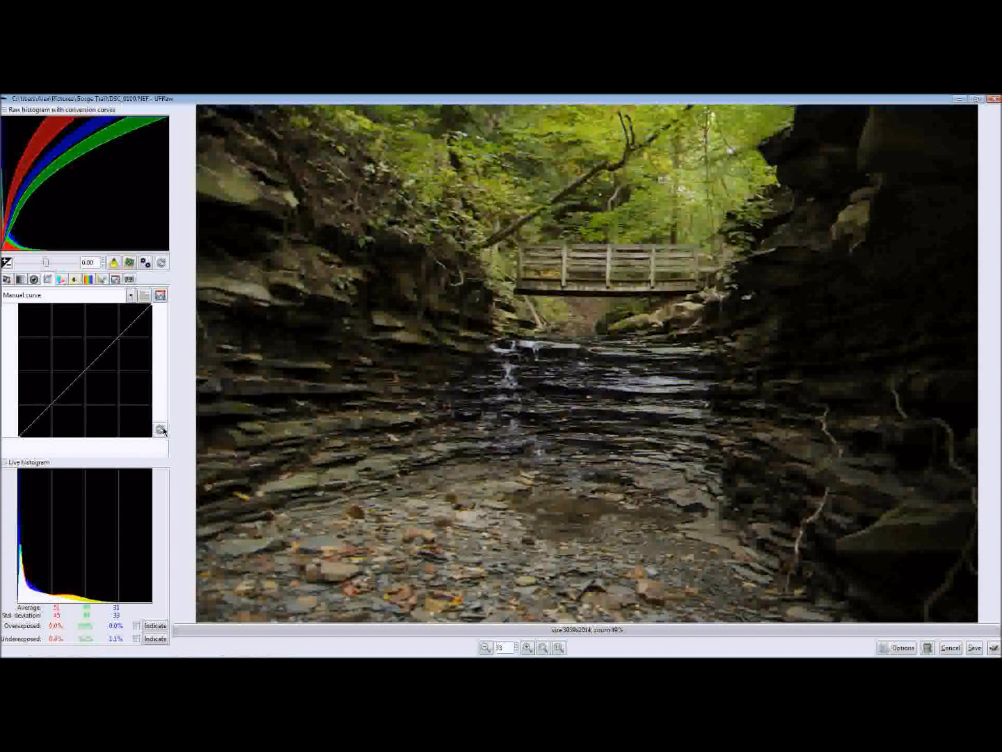
left_click_drag(70, 385, 70, 332)
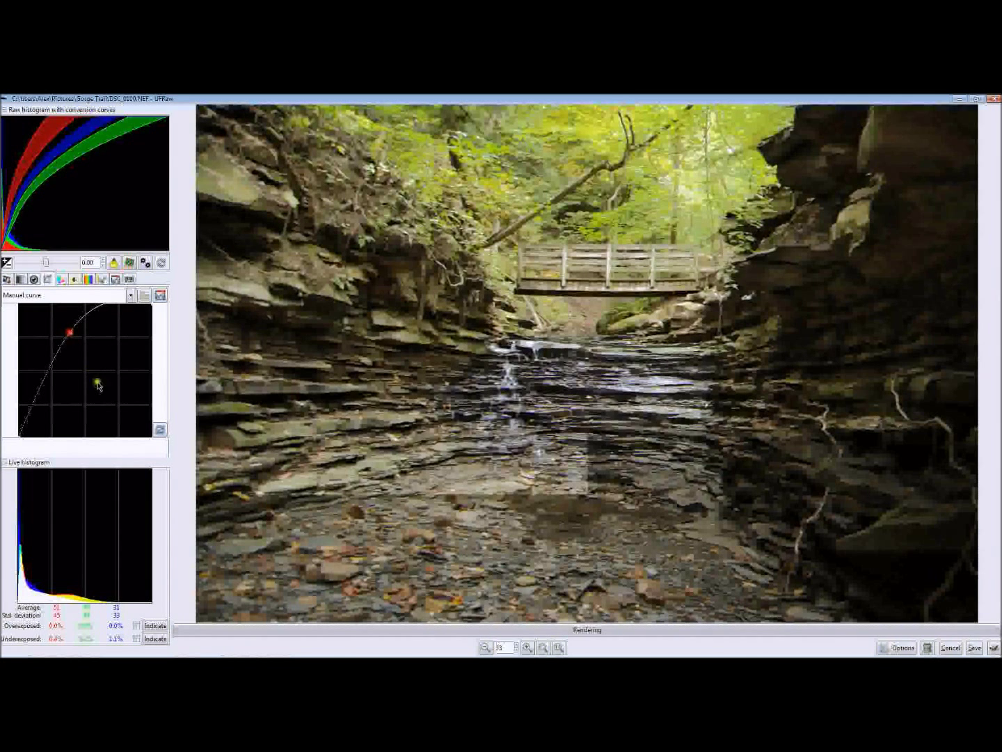
left_click(160, 429)
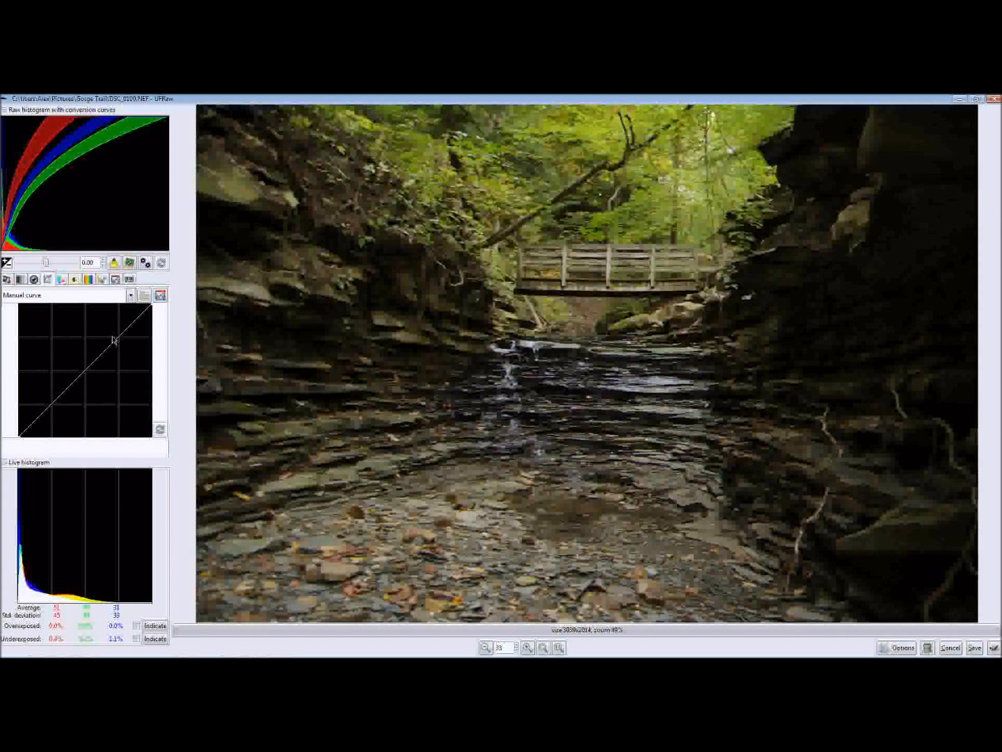
- Pull a Manual curve point up-left to brighten the gorge photo, then send it to GIMP
left_click_drag(113, 339, 47, 327)
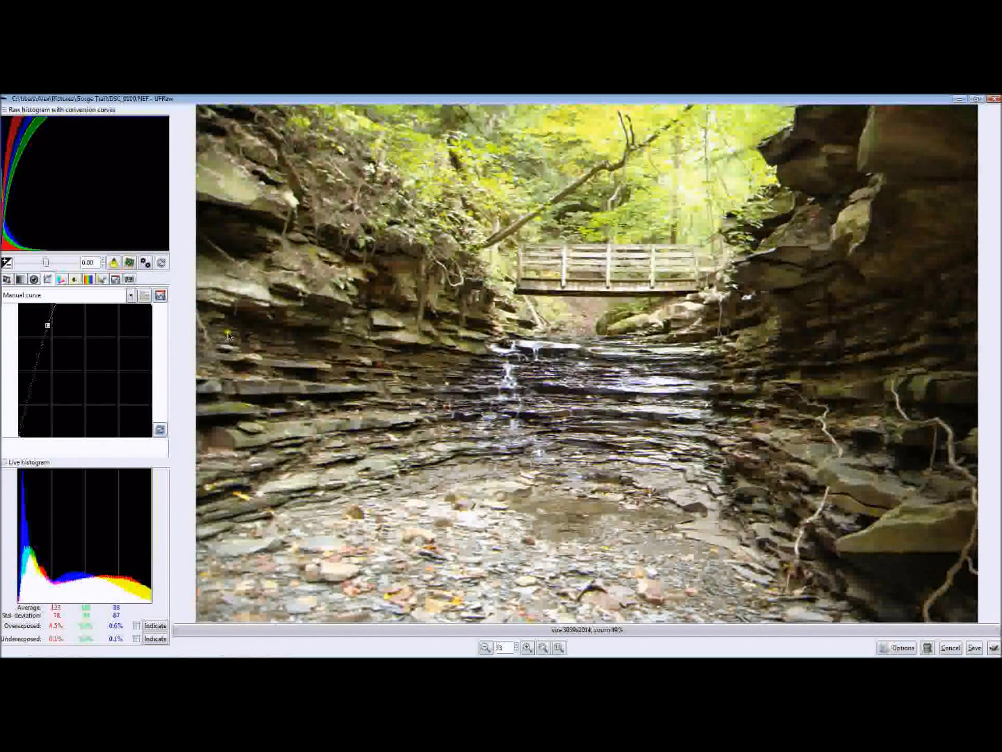
left_click(6, 278)
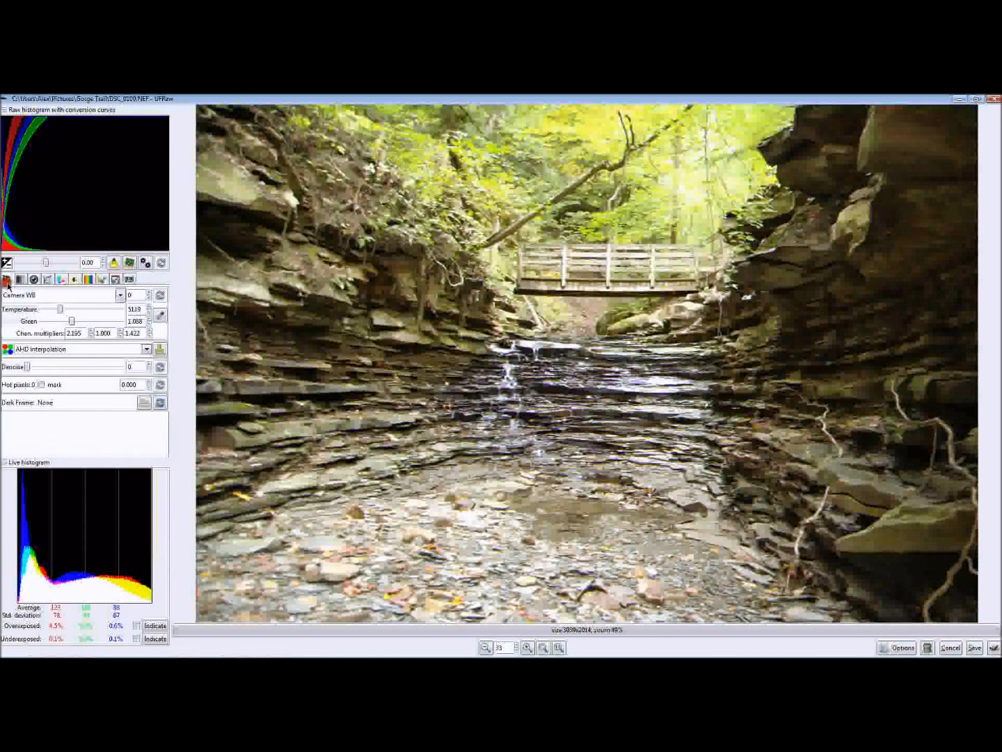
left_click(46, 279)
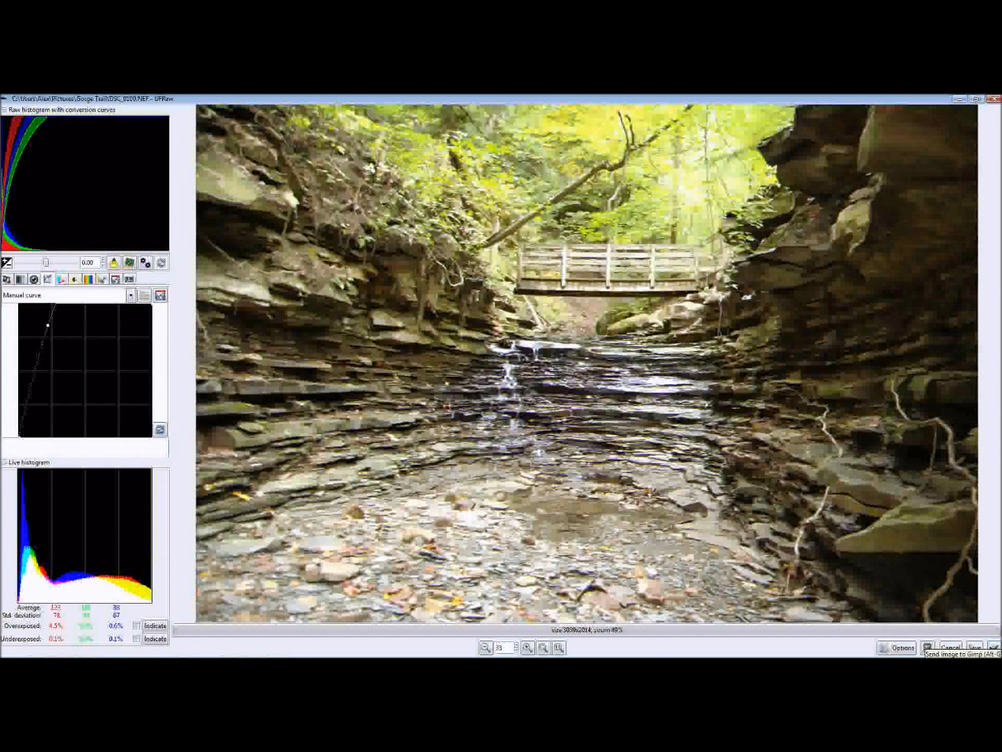
left_click(927, 646)
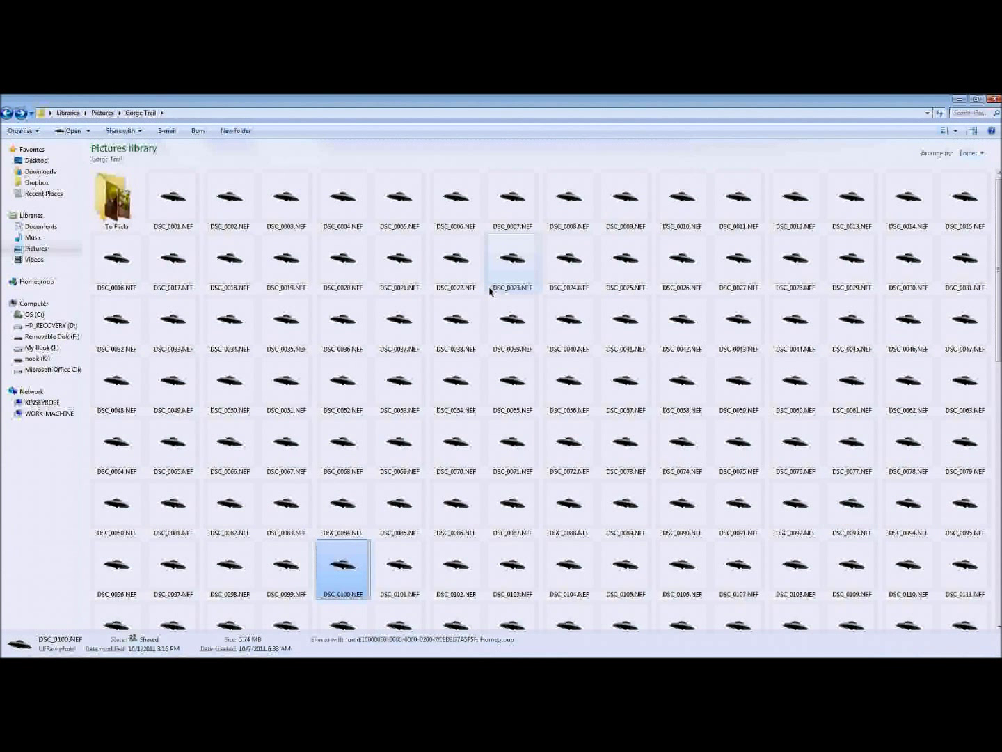
- Check the bright image in GIMP, then reopen DSC_0100.NEF with ufraw.exe
mouse_move(185, 653)
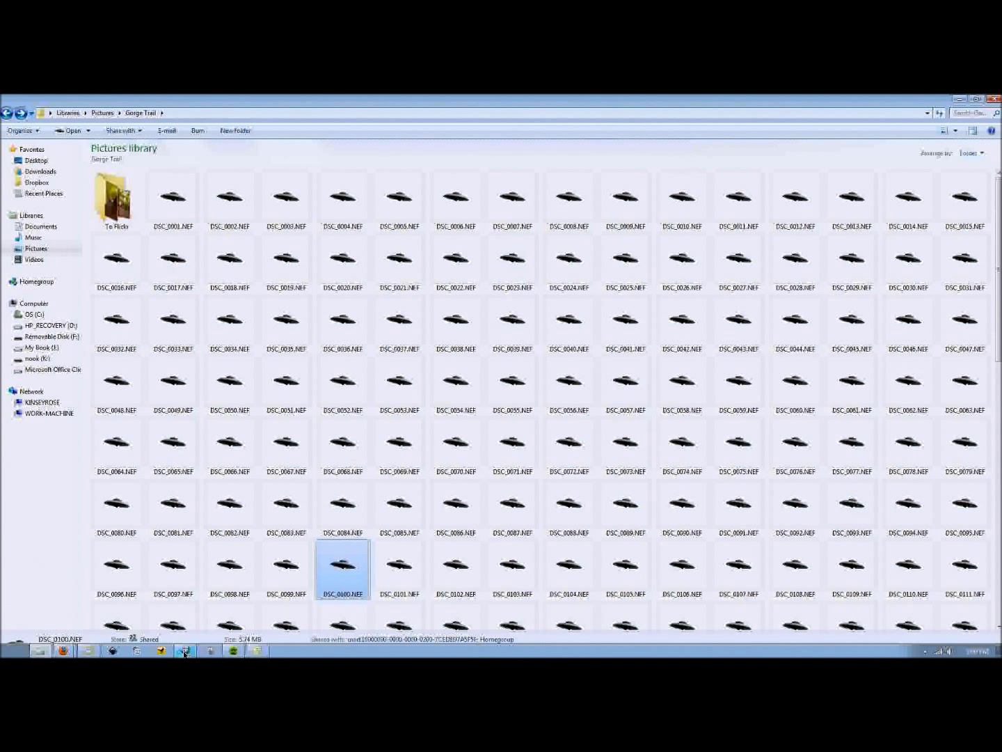
left_click(184, 652)
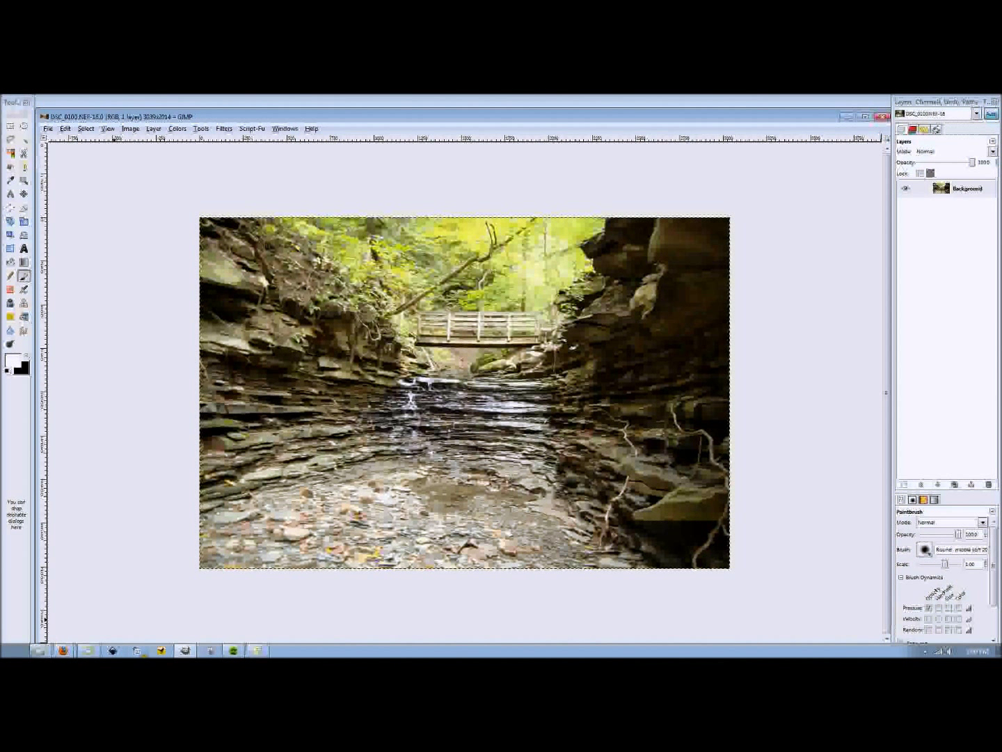
left_click(36, 653)
right_click(346, 578)
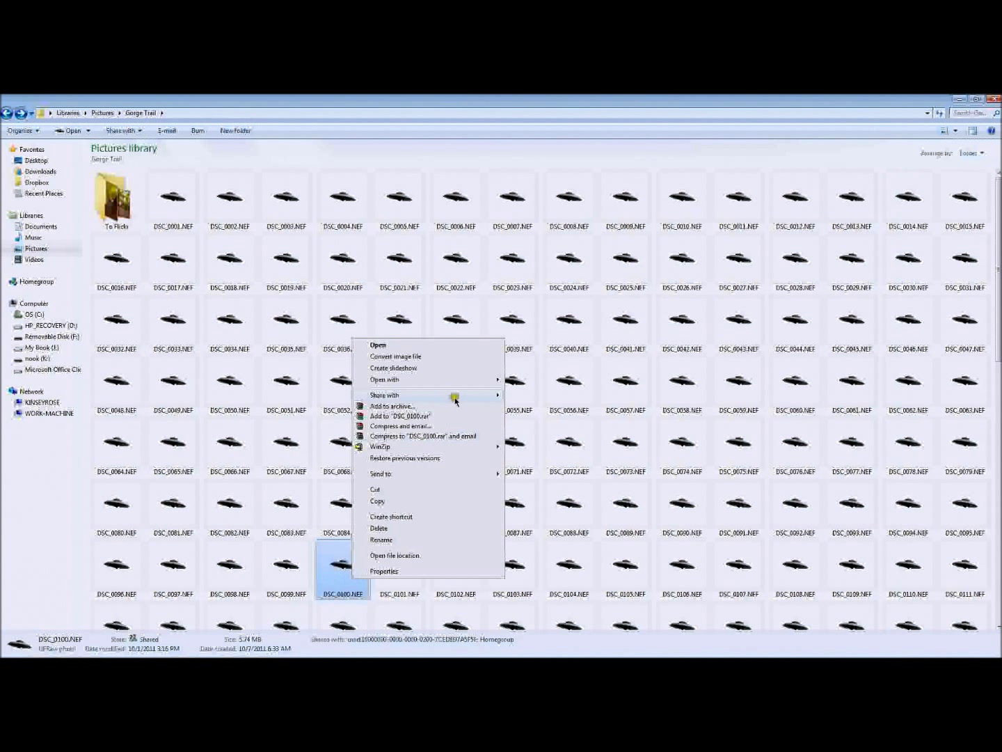
mouse_move(472, 382)
left_click(532, 391)
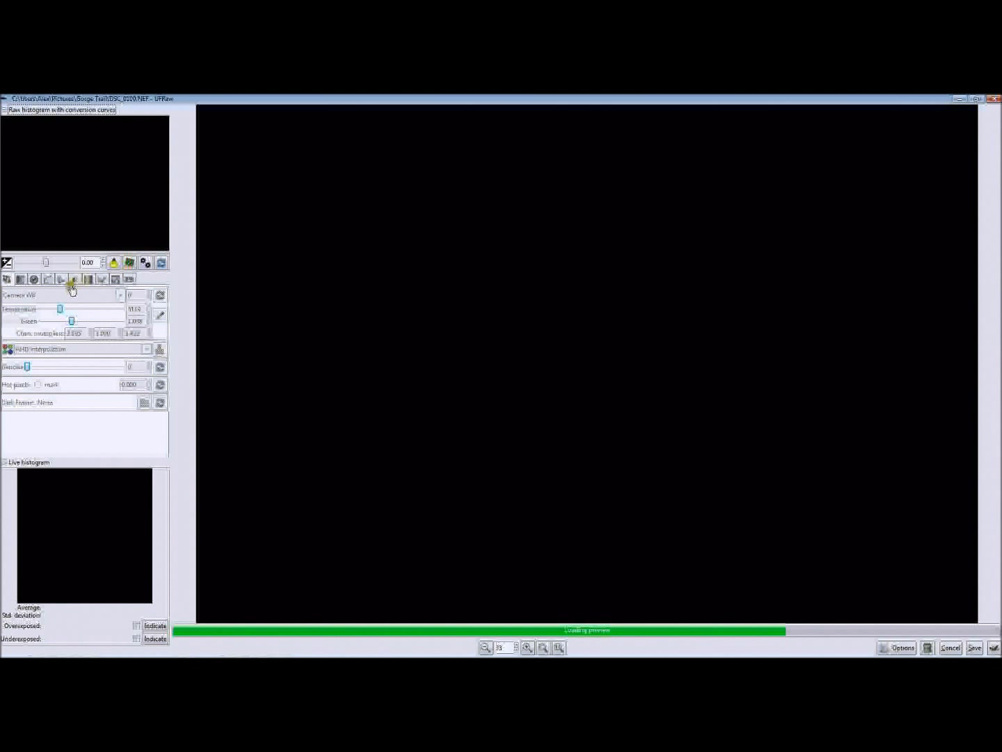
- Lower the tone curve point for a darker exposure and send it to GIMP
left_click(47, 279)
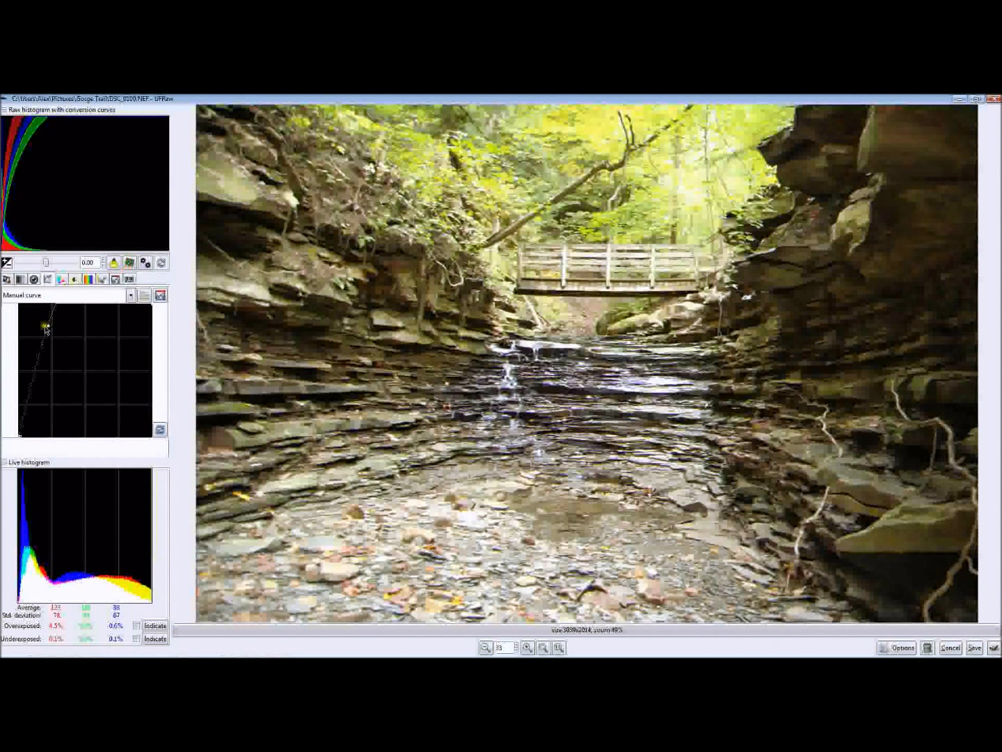
left_click_drag(45, 328, 71, 346)
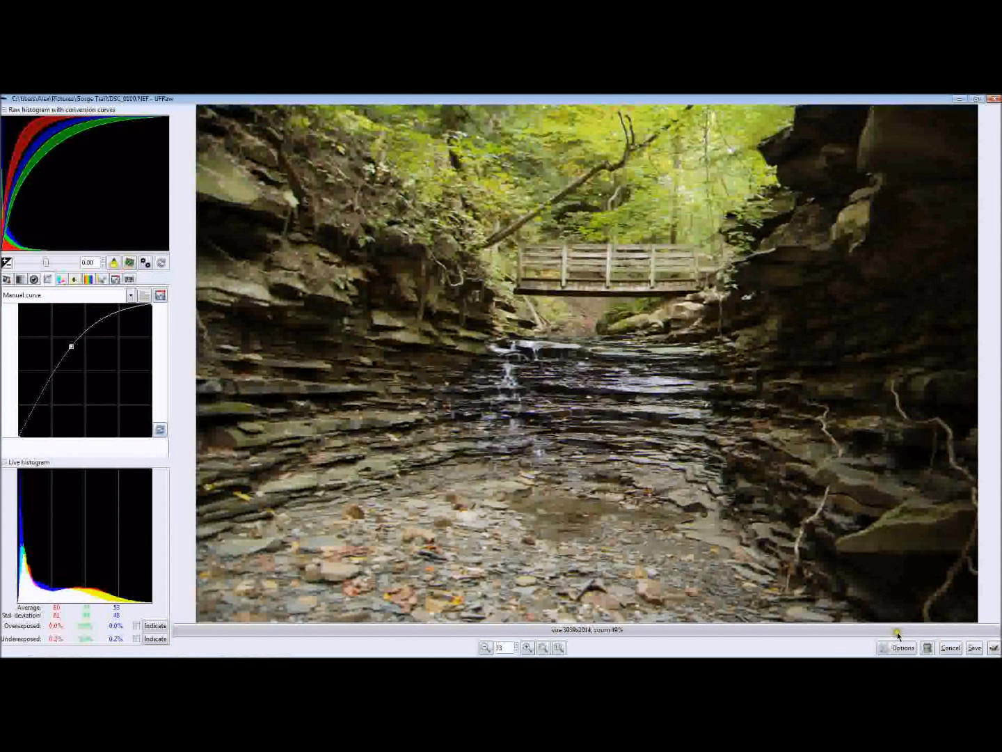
left_click(994, 647)
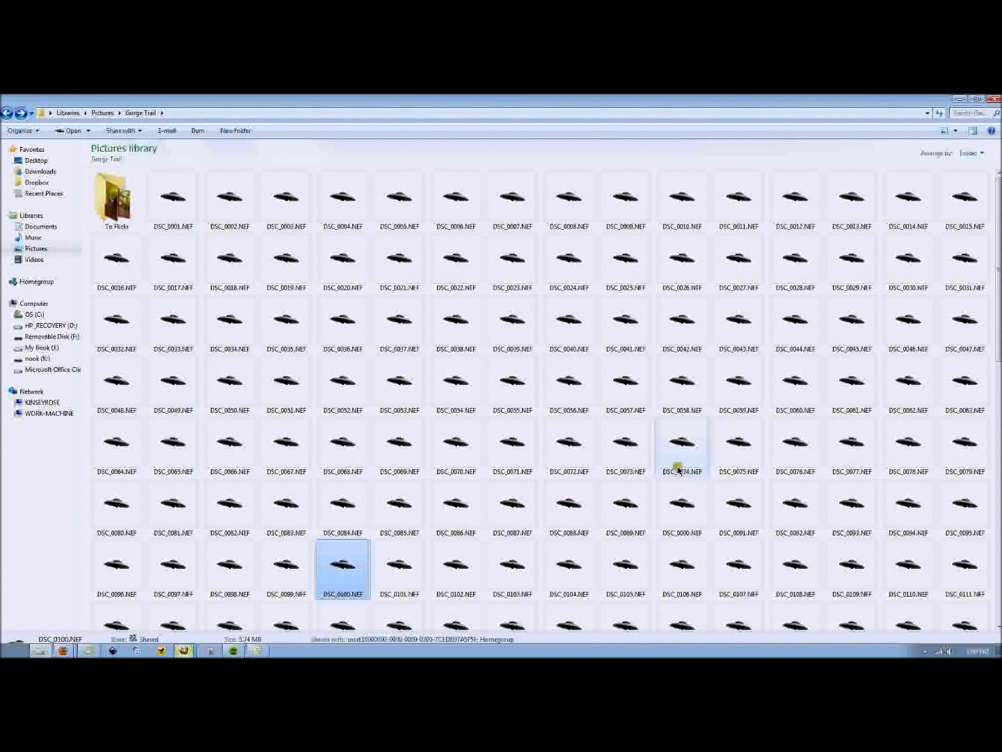
left_click(185, 651)
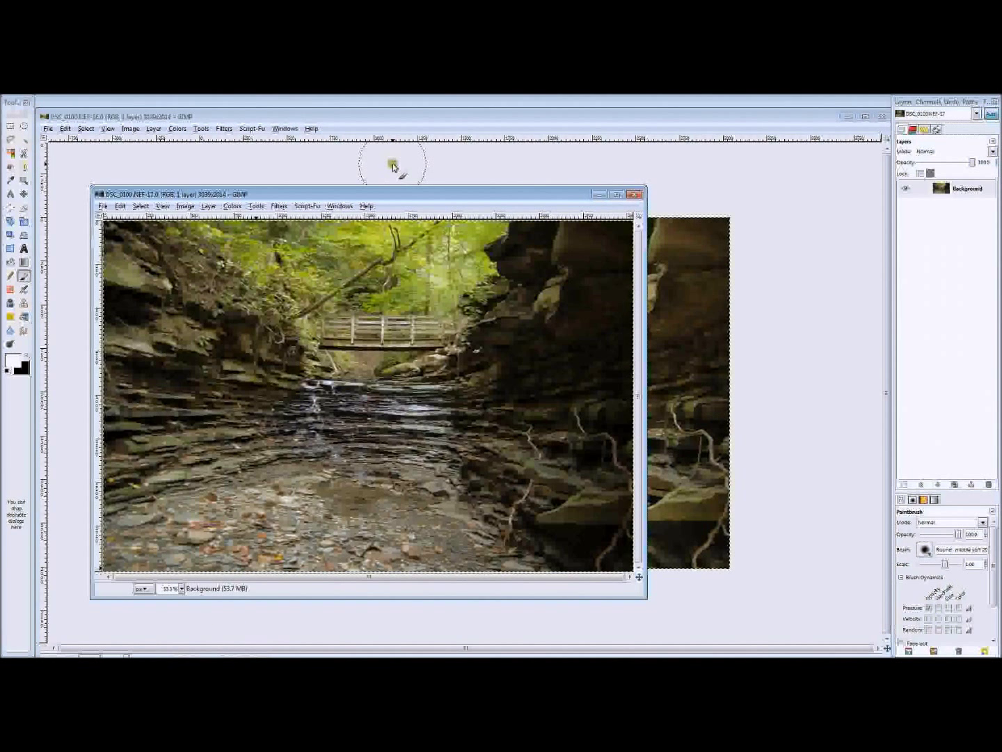
- Compare the darker and bright image windows, then copy the bright image
left_click_drag(379, 196, 678, 207)
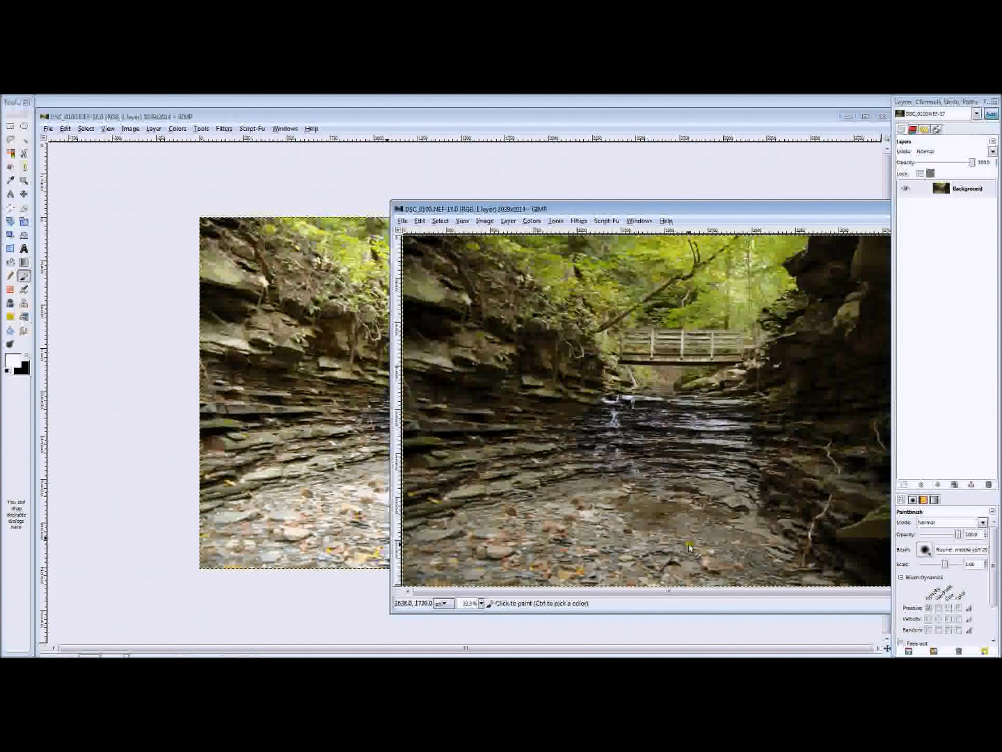
left_click_drag(735, 212, 485, 118)
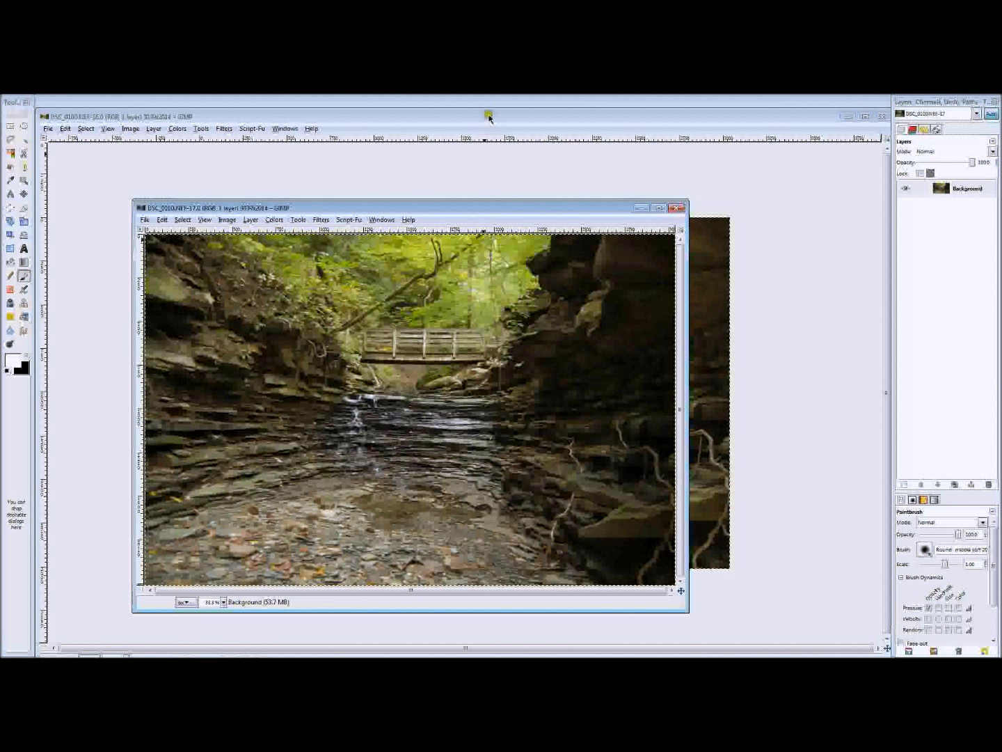
left_click(488, 117)
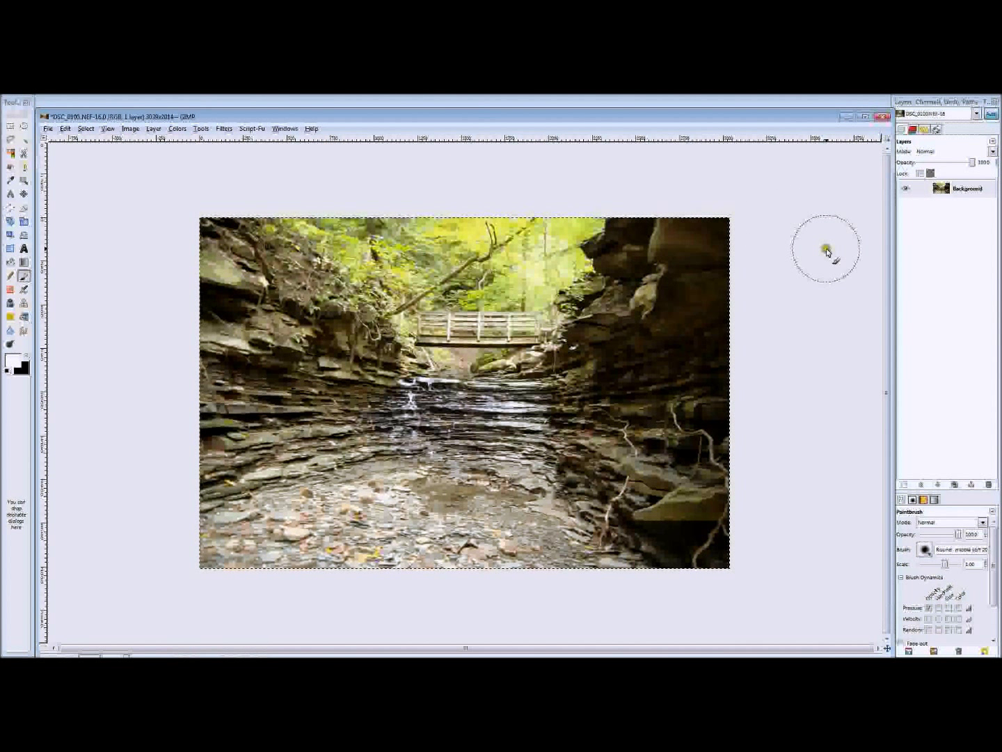
left_click(64, 129)
- Copy the bright image and paste it into the darker DSC_0100 image
left_click(65, 199)
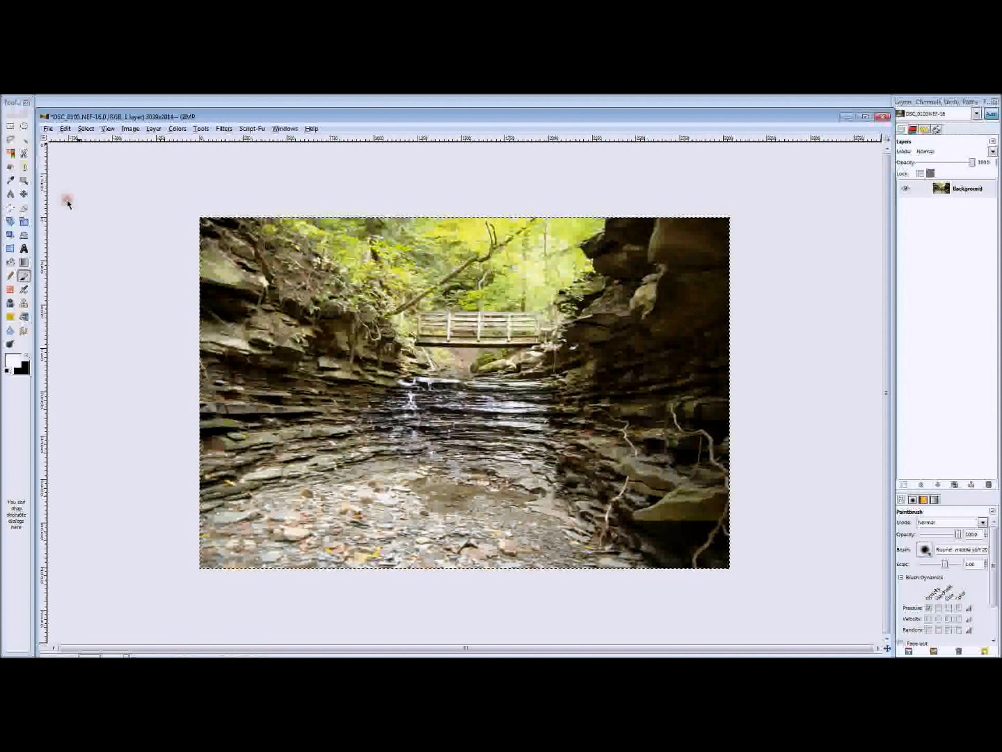
mouse_move(184, 654)
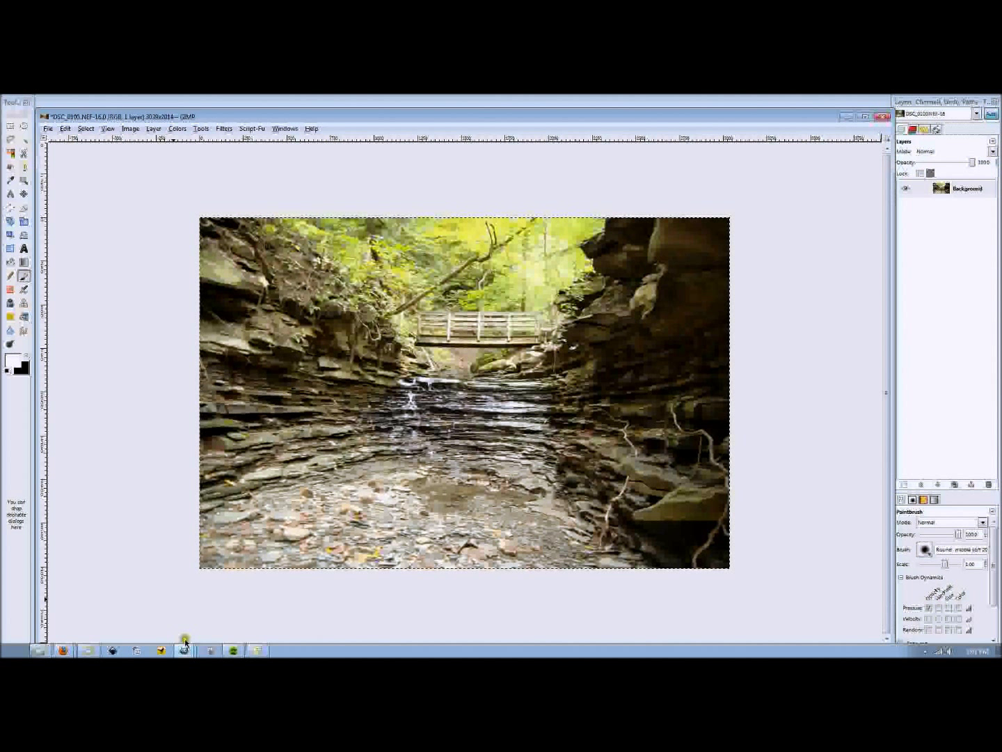
left_click(185, 644)
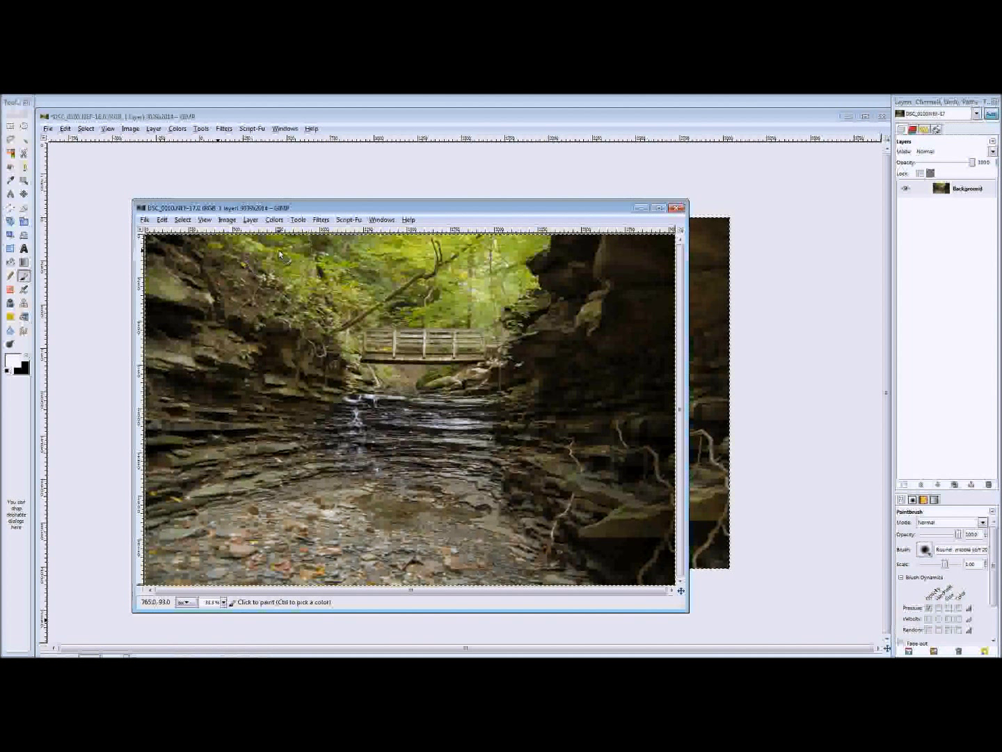
left_click(162, 219)
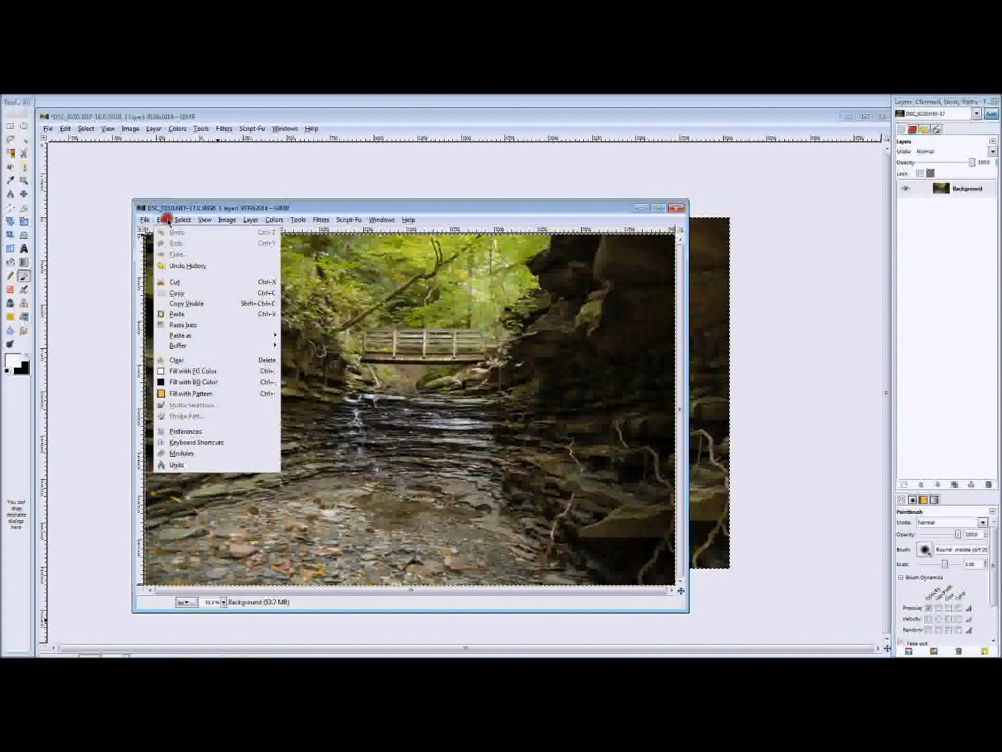
left_click(176, 314)
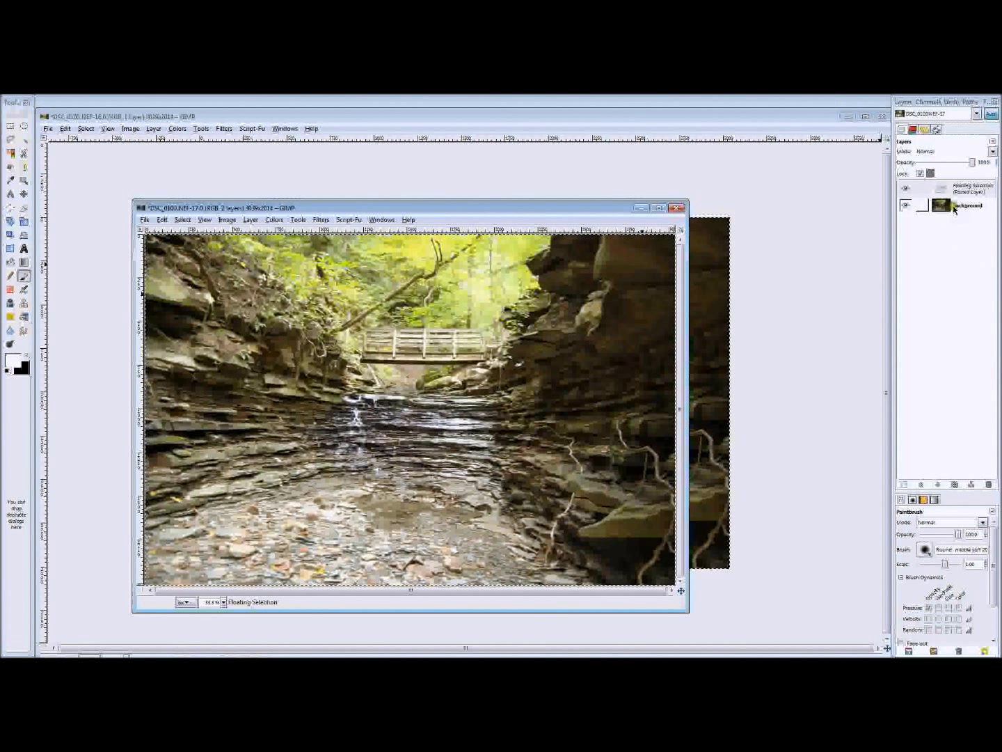
- Turn the floating selection into a new Pasted Layer and enlarge the image window
right_click(936, 190)
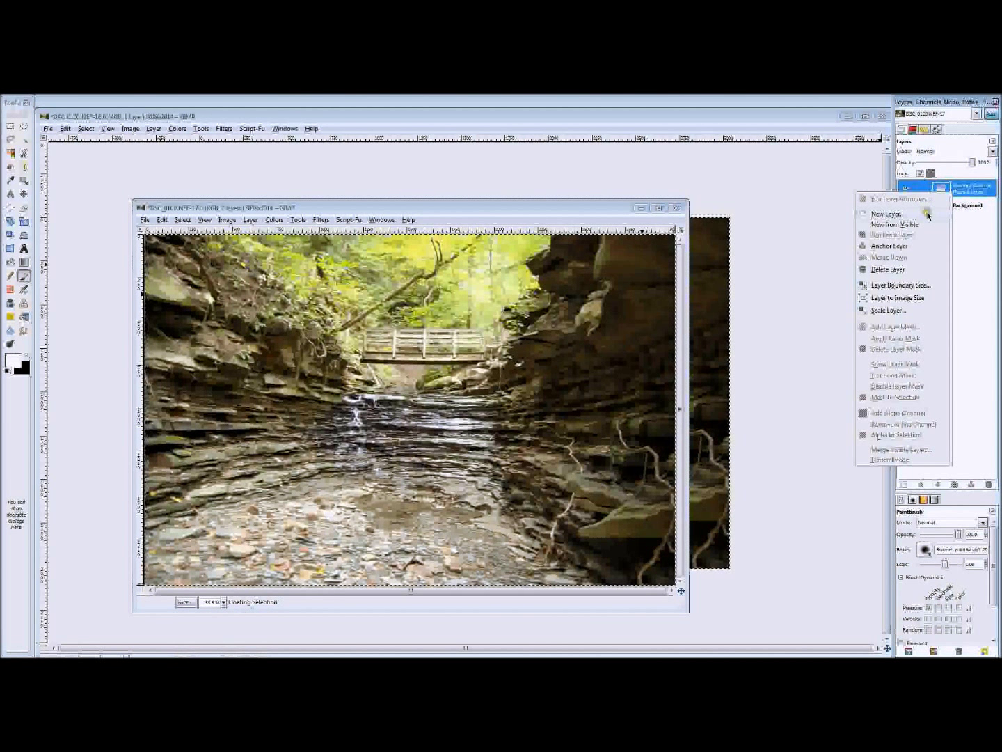
left_click(887, 214)
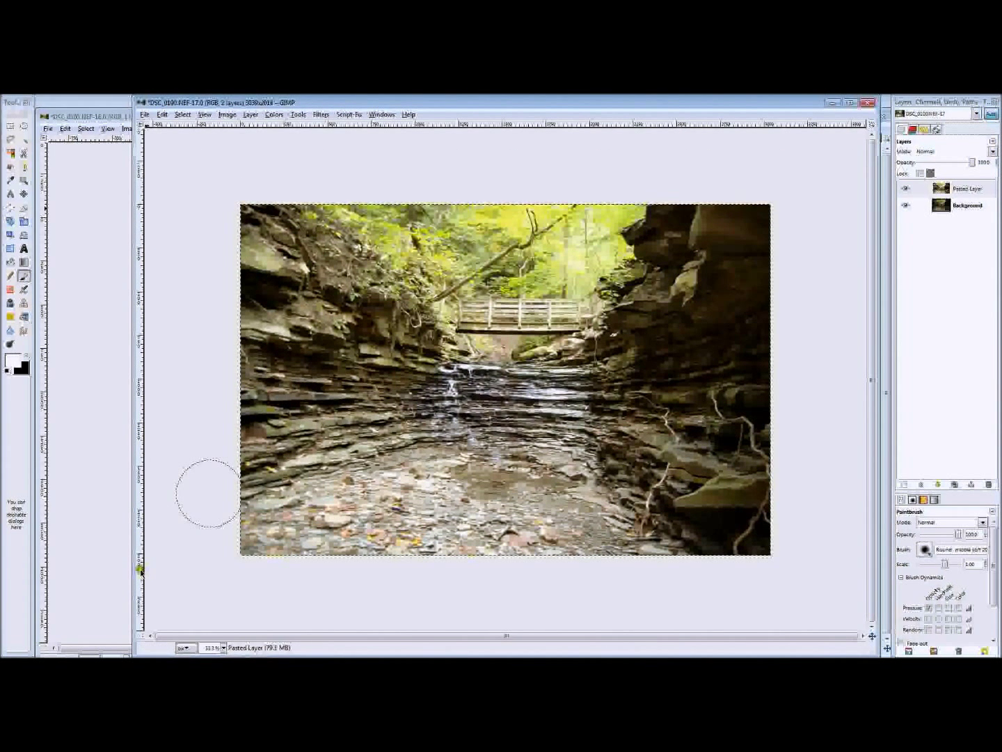
left_click_drag(140, 570, 44, 565)
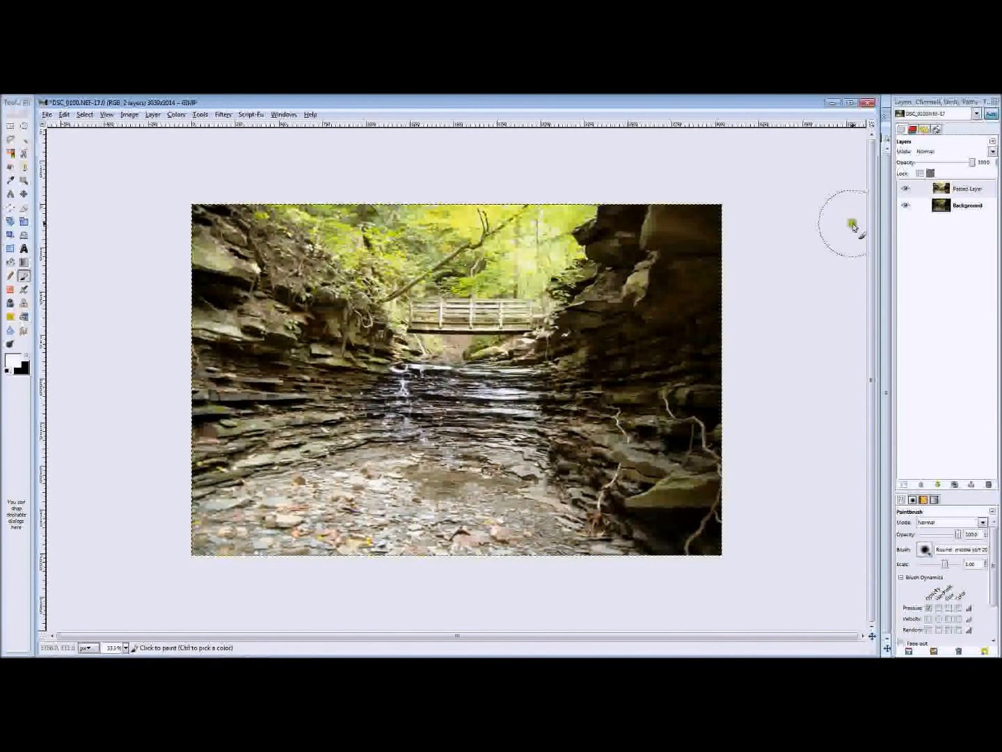
left_click(904, 190)
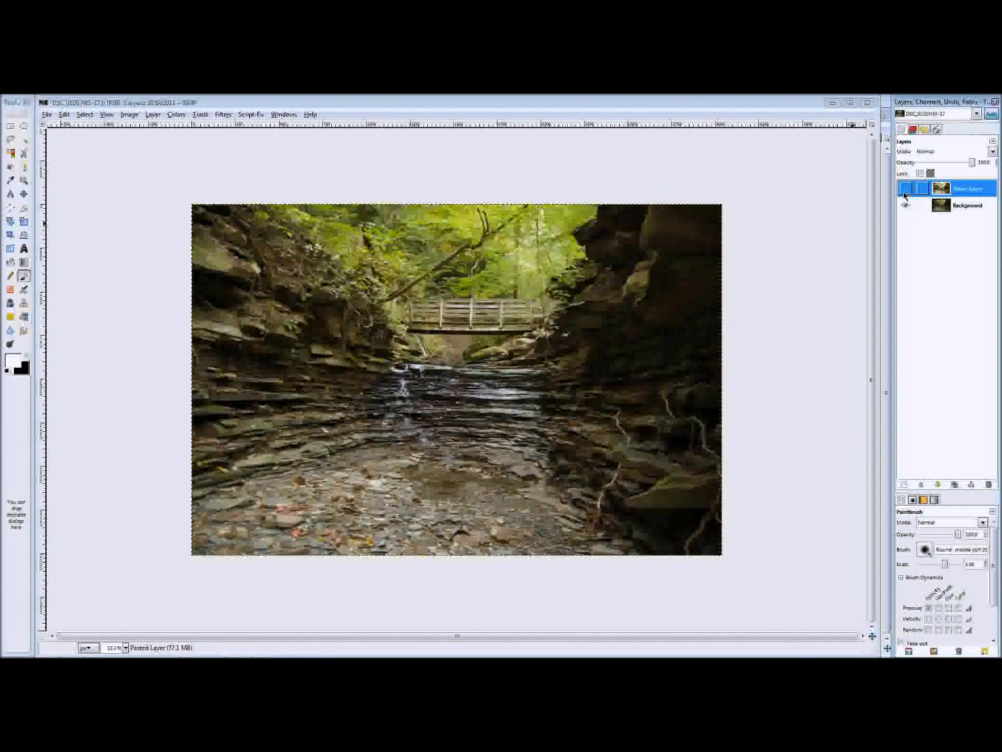
left_click(905, 194)
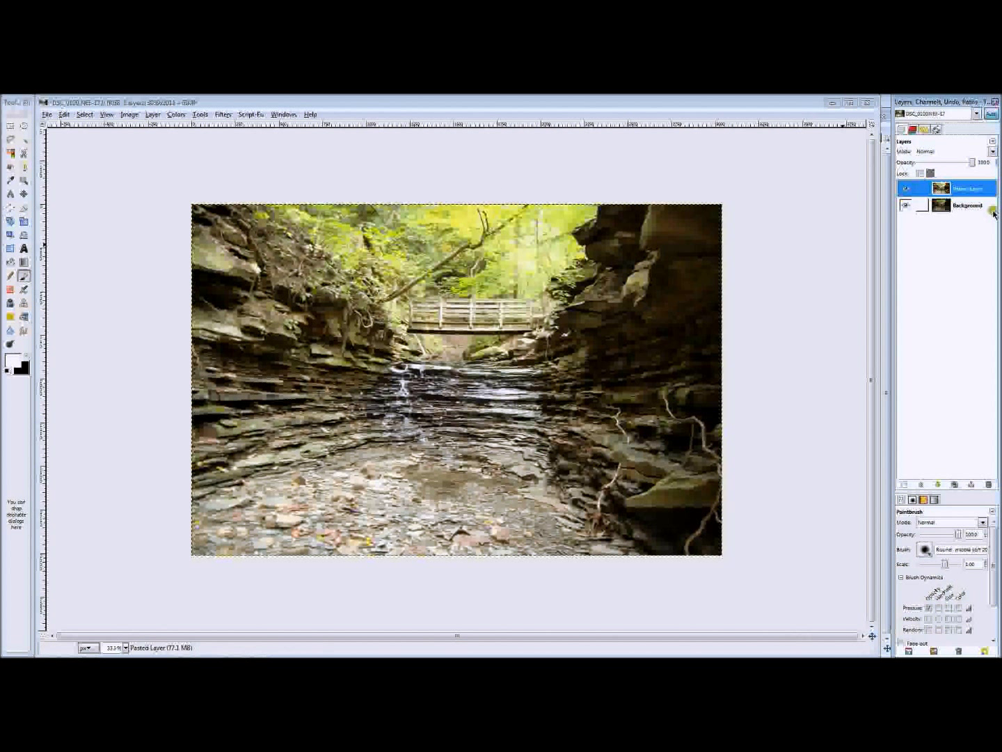
left_click(906, 190)
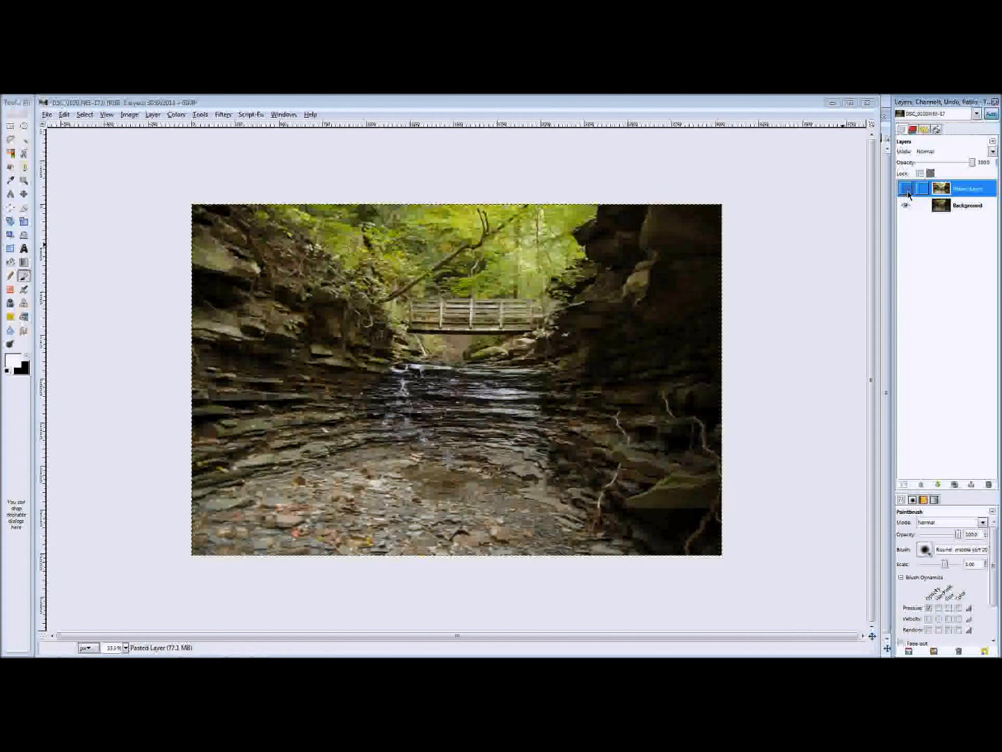
left_click(906, 190)
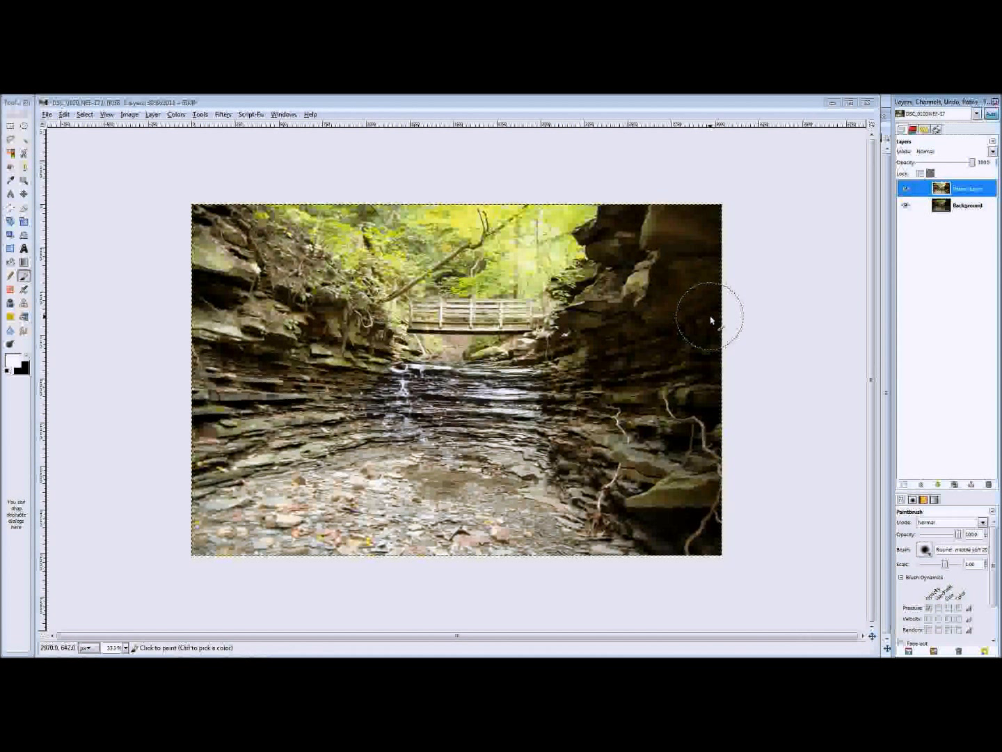
right_click(943, 186)
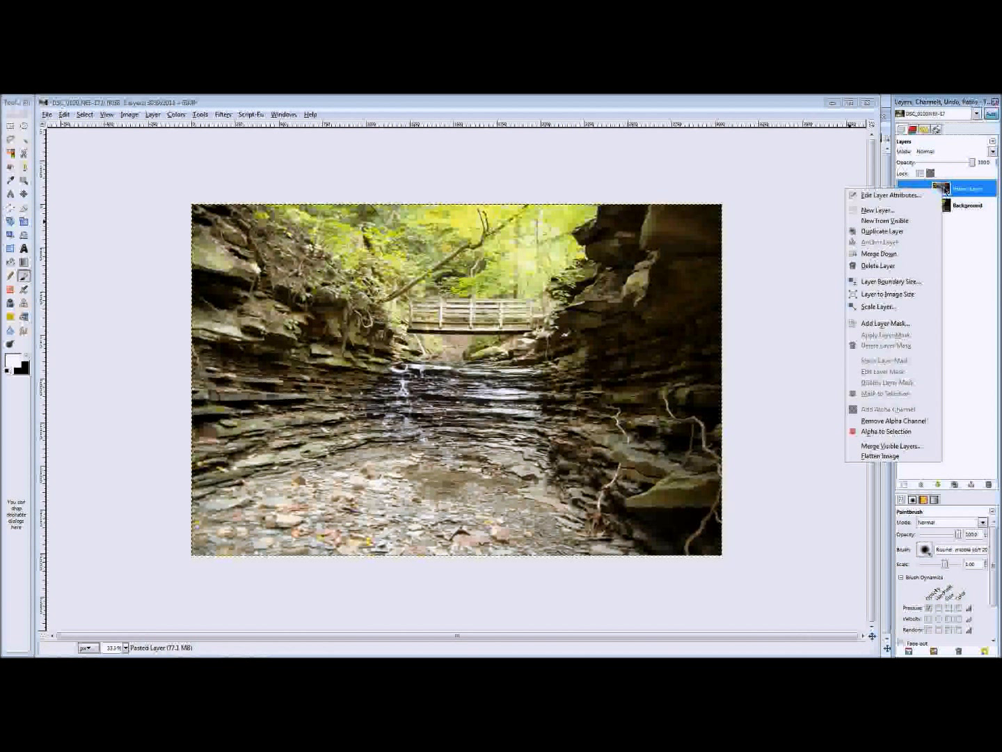
- Add a White (full opacity) mask to Pasted Layer, target it, and make black the foreground
left_click(917, 324)
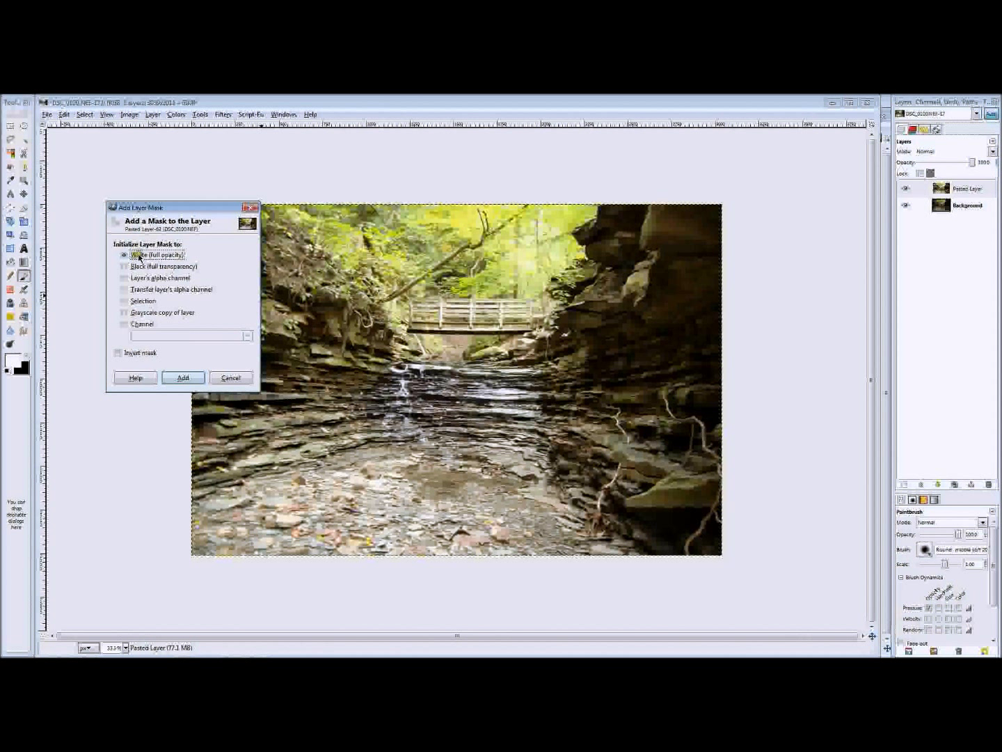
left_click(182, 378)
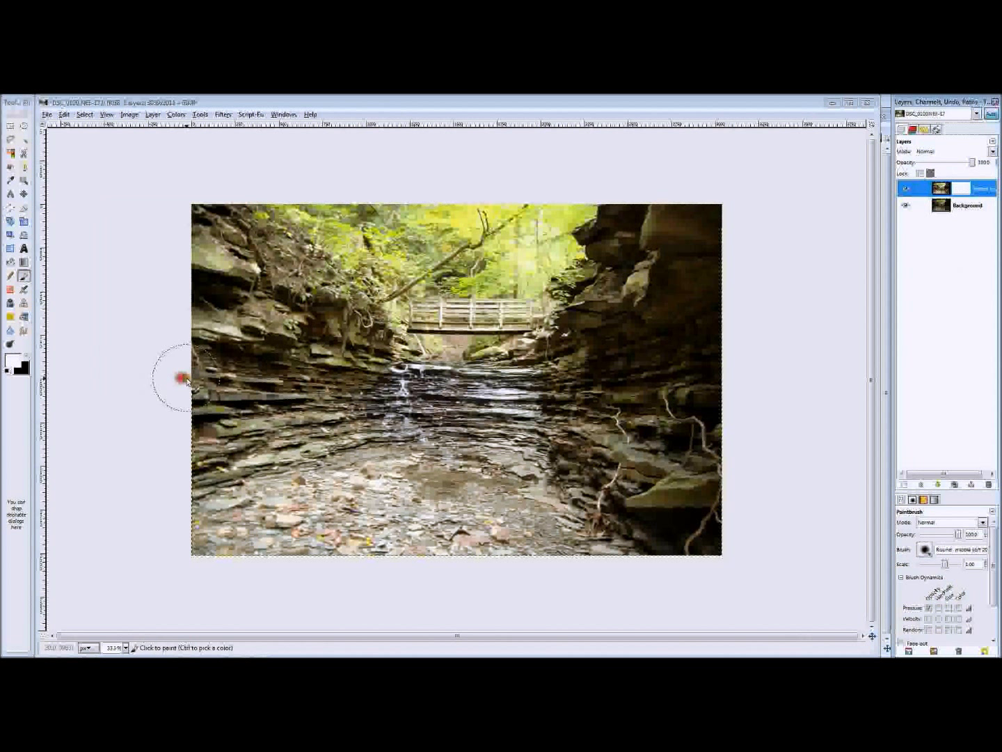
left_click(957, 187)
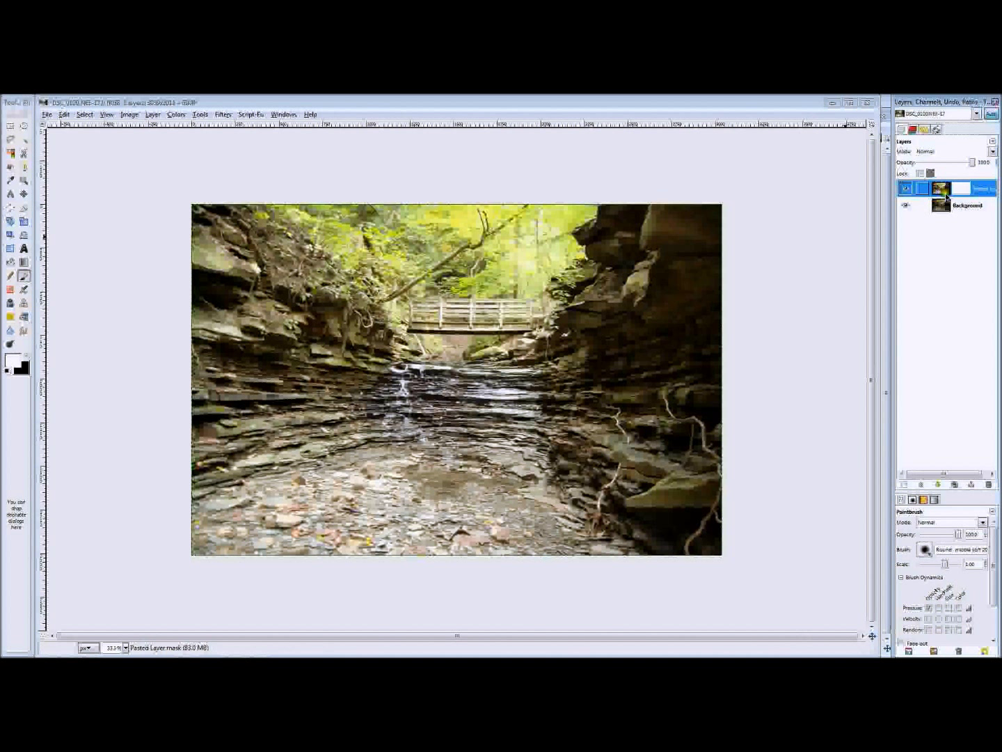
key("x")
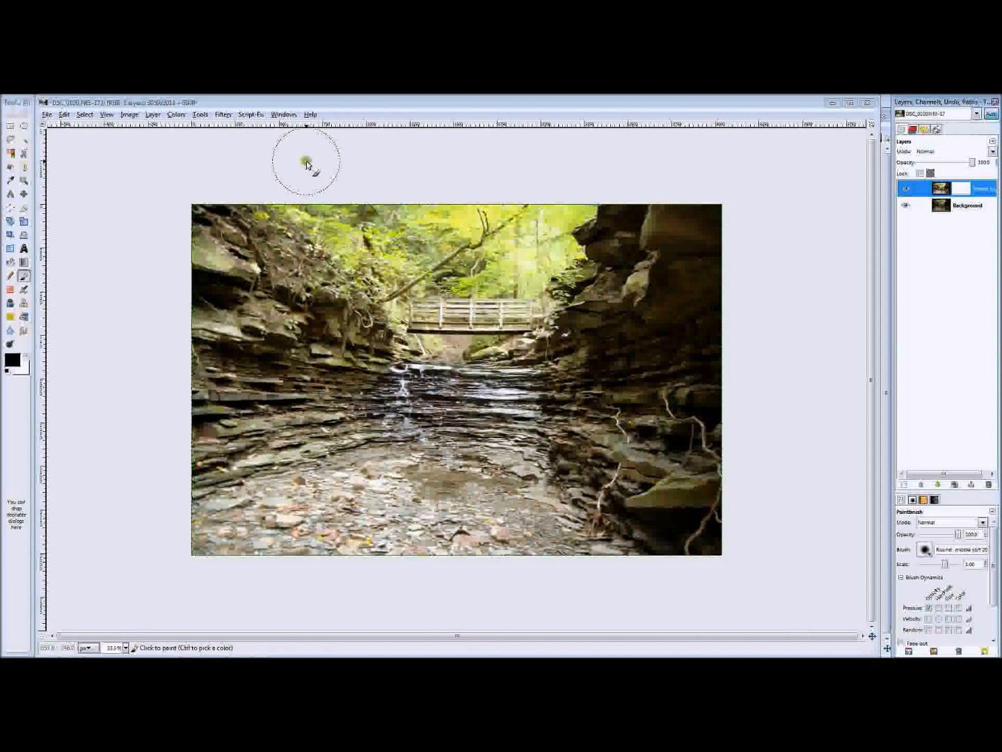
- Paint trial black mask strokes over the bridge, creek and rocks, then undo them
mouse_move(334, 205)
left_mouse_down()
mouse_move(739, 447)
mouse_move(317, 487)
mouse_move(362, 502)
left_mouse_up()
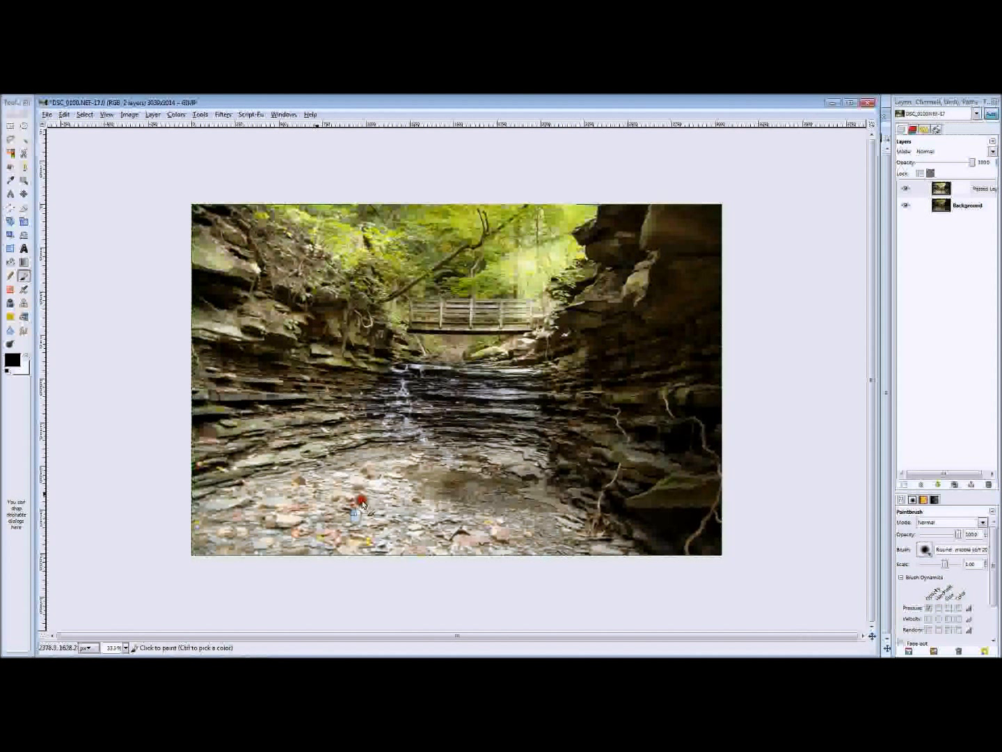
left_click(905, 205)
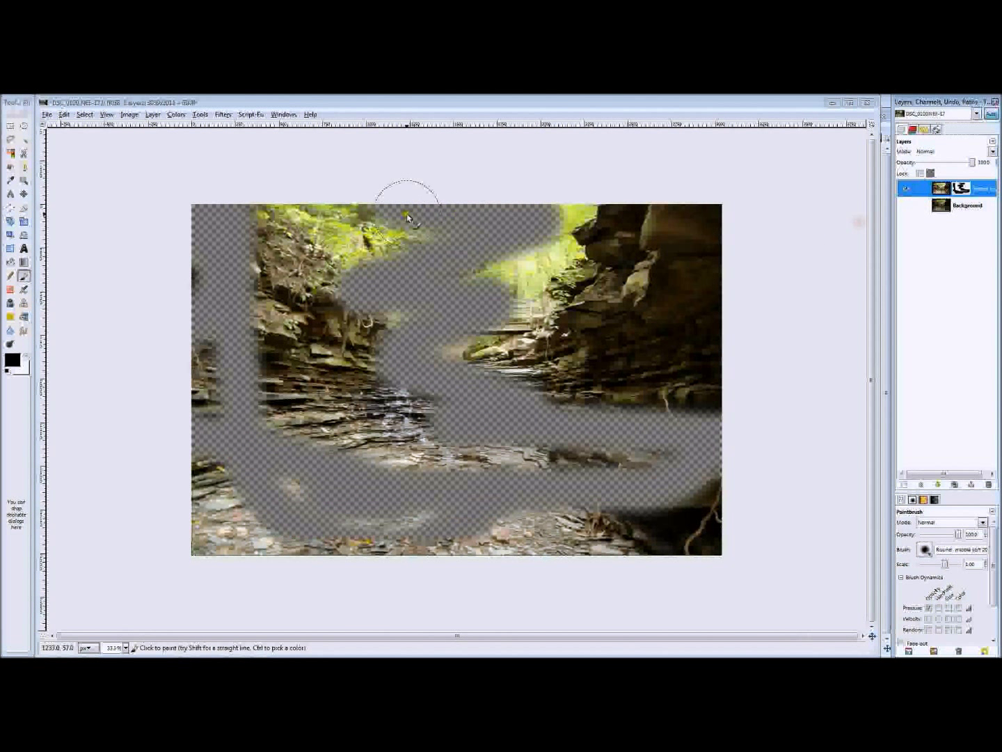
mouse_move(415, 215)
left_mouse_down()
mouse_move(357, 348)
mouse_move(3, 403)
mouse_move(279, 374)
mouse_move(478, 551)
mouse_move(313, 544)
mouse_move(326, 524)
mouse_move(692, 478)
mouse_move(795, 403)
mouse_move(496, 511)
mouse_move(640, 301)
mouse_move(454, 540)
left_mouse_up()
key("x")
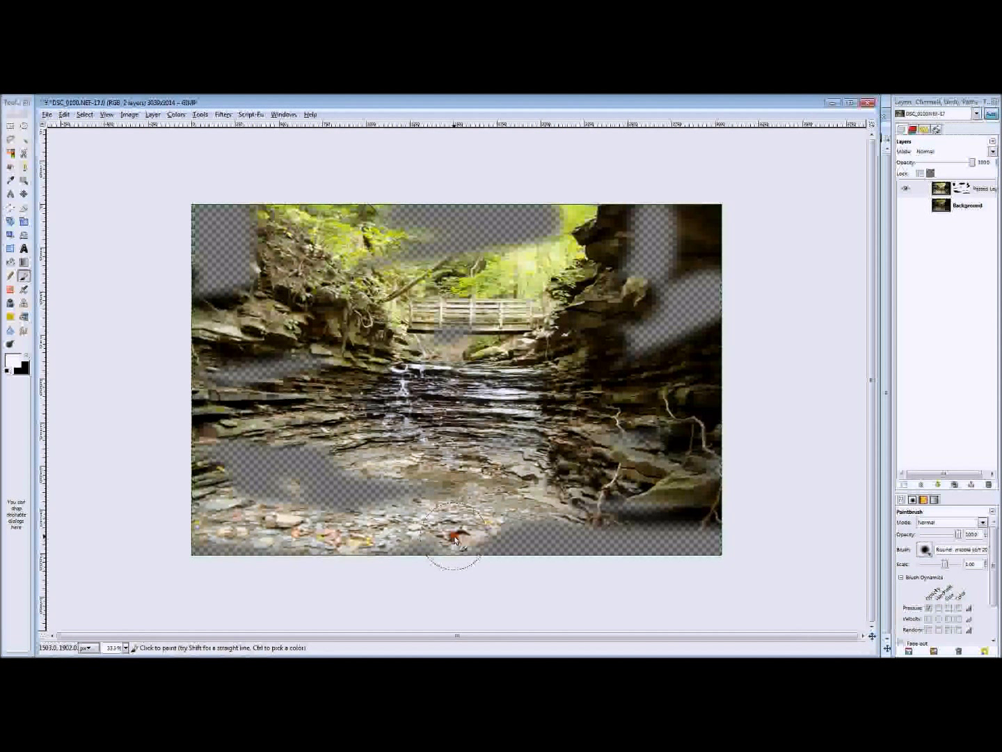
key("x")
key("ctrl+z")
key("ctrl+z")
key("ctrl+z")
key("ctrl+z")
key("ctrl+z")
key("ctrl+z")
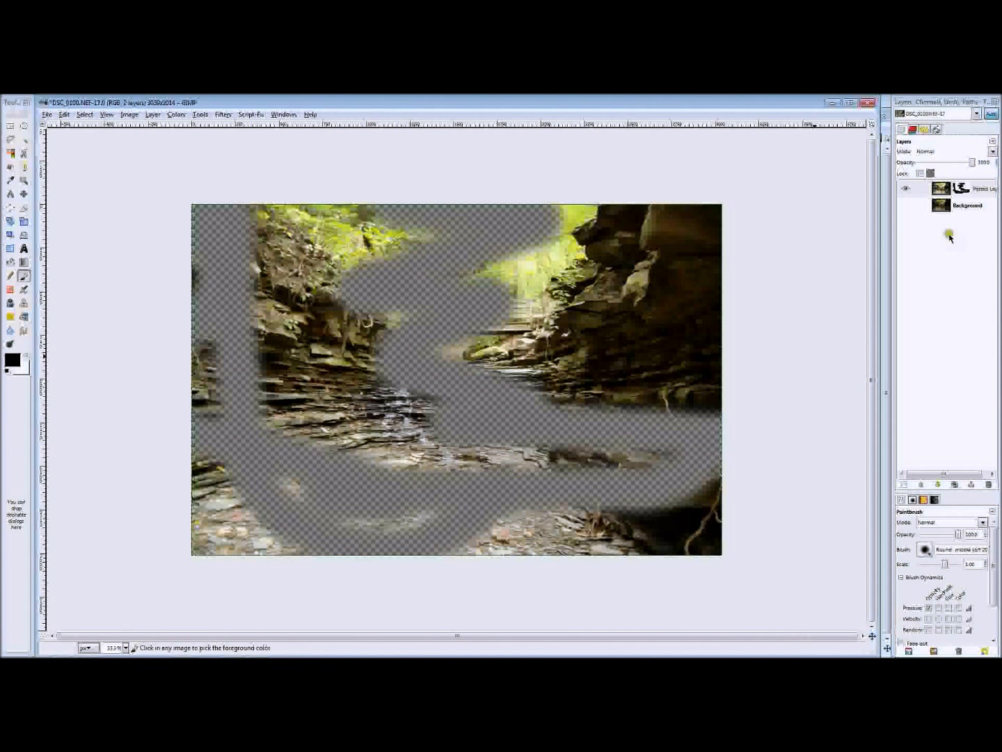
key("ctrl+z")
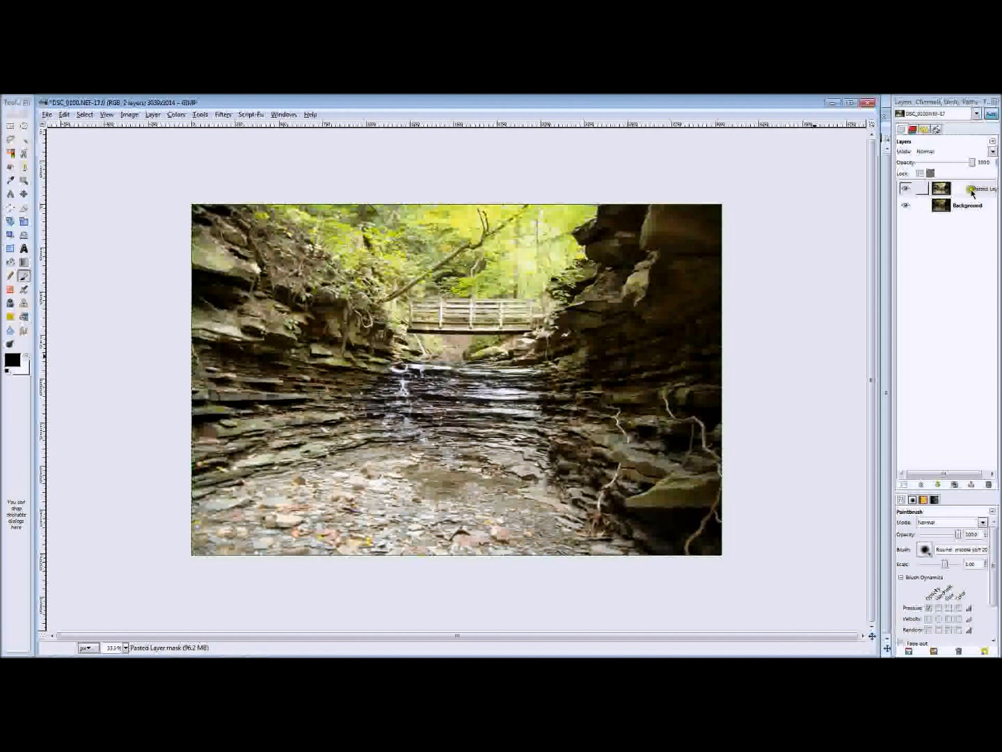
- Paint the mask across the canopy at the top, undoing a stray black stroke
left_click(966, 188)
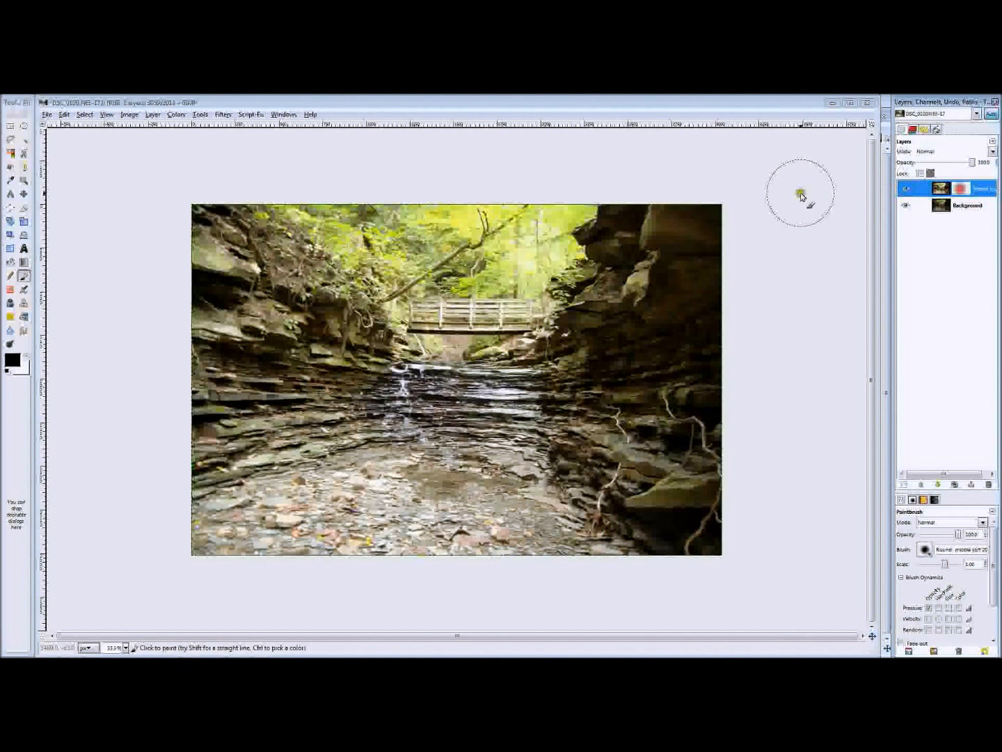
left_click(966, 190, "ctrl")
mouse_move(343, 190)
left_mouse_down()
mouse_move(558, 238)
mouse_move(508, 327)
mouse_move(420, 251)
mouse_move(520, 270)
mouse_move(365, 222)
mouse_move(468, 345)
mouse_move(479, 327)
mouse_move(513, 355)
mouse_move(592, 358)
left_mouse_up()
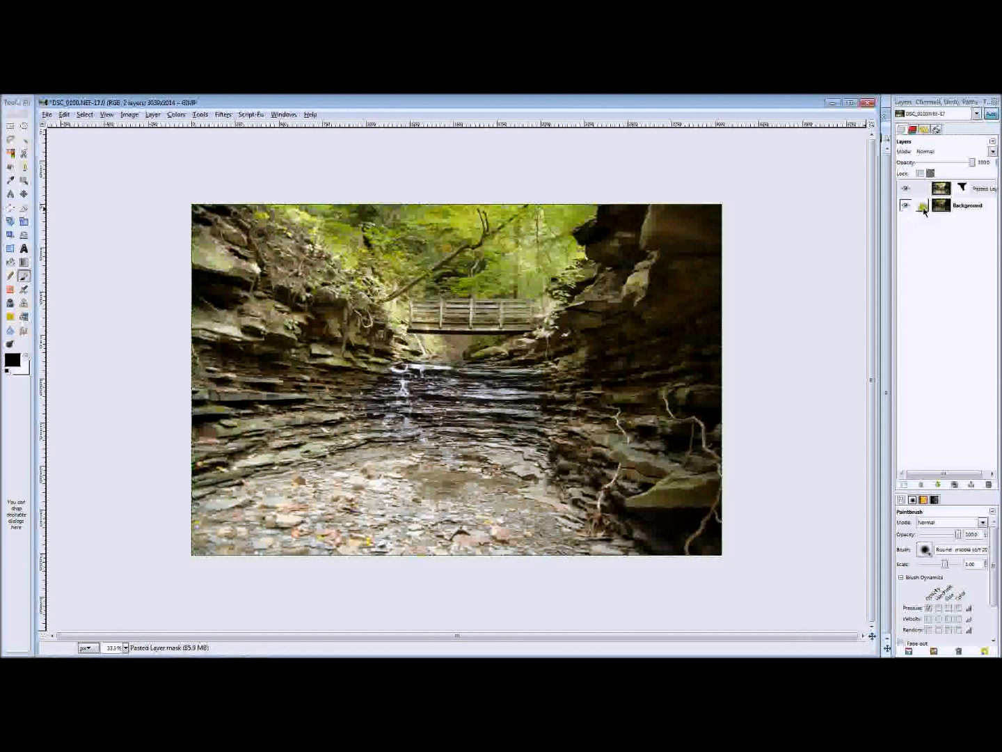
left_click(951, 208)
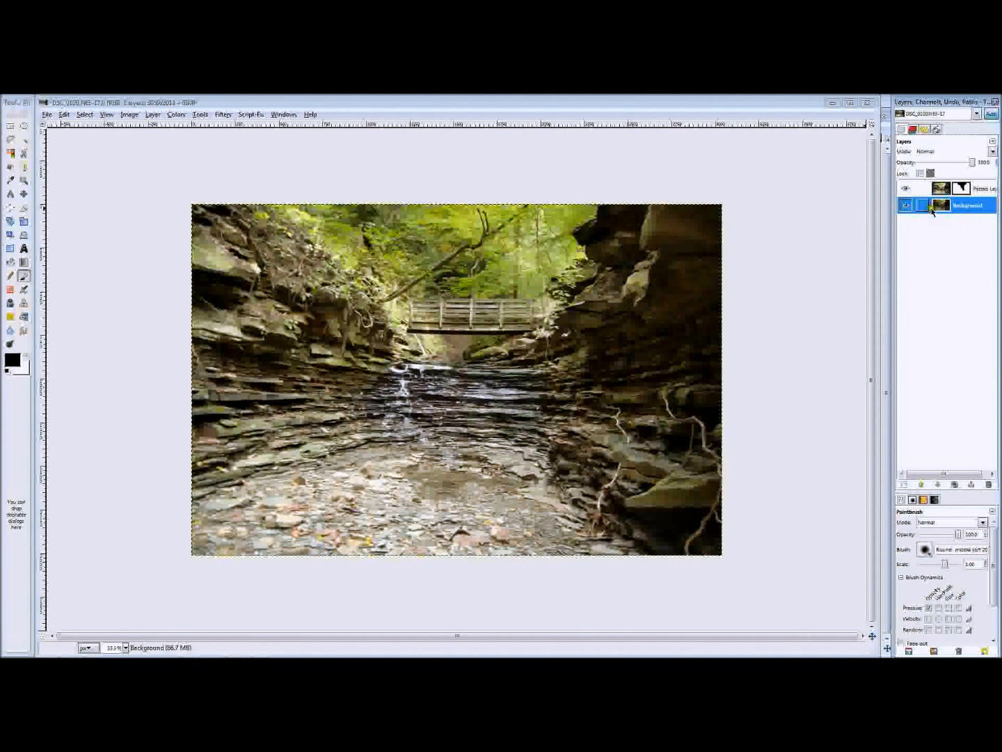
mouse_move(357, 219)
left_mouse_down()
mouse_move(454, 331)
mouse_move(334, 244)
left_mouse_up()
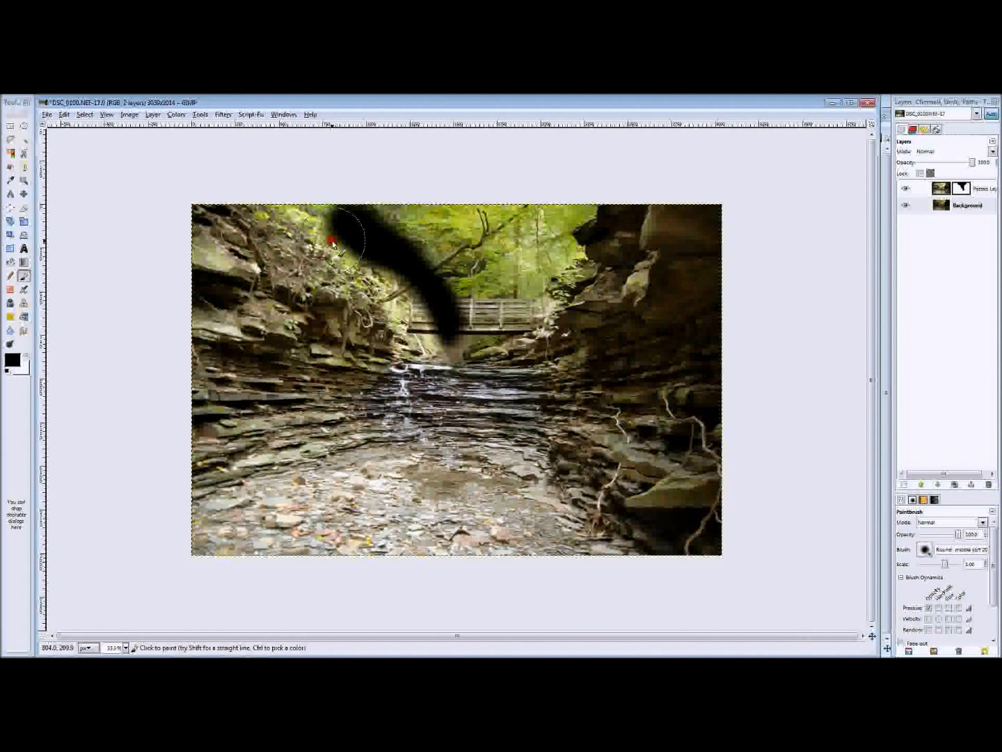
key("ctrl+z")
- Darken the stream and lower water reflection on the mask, then revert those strokes
left_click(966, 193)
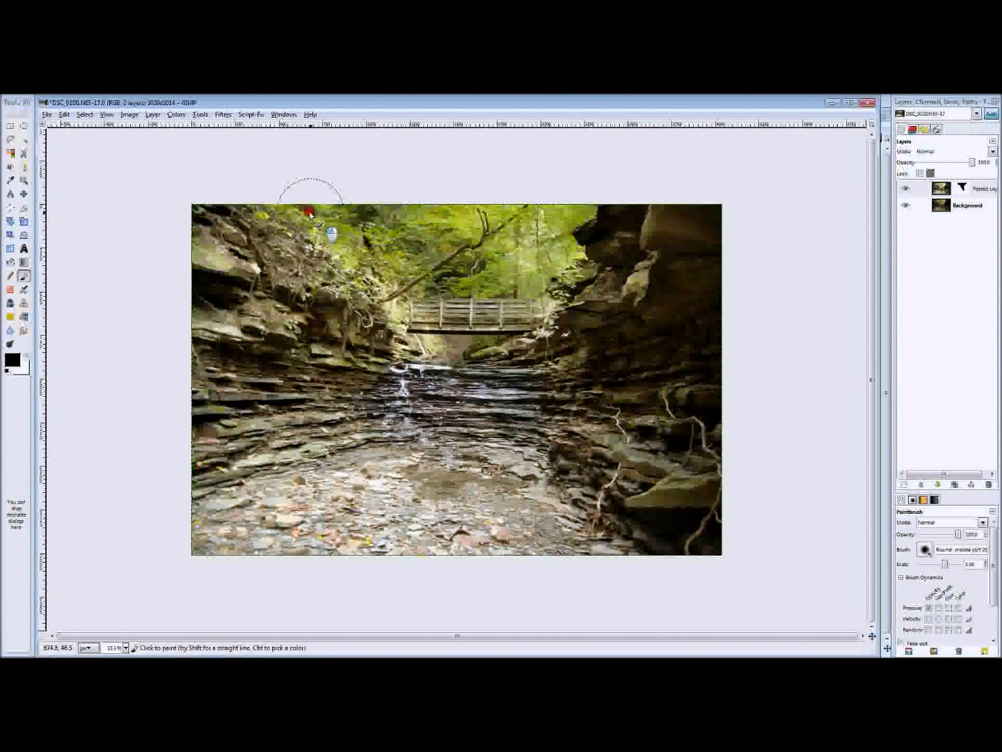
mouse_move(415, 454)
left_mouse_down()
mouse_move(234, 596)
mouse_move(130, 602)
mouse_move(456, 384)
mouse_move(478, 410)
mouse_move(465, 565)
left_mouse_up()
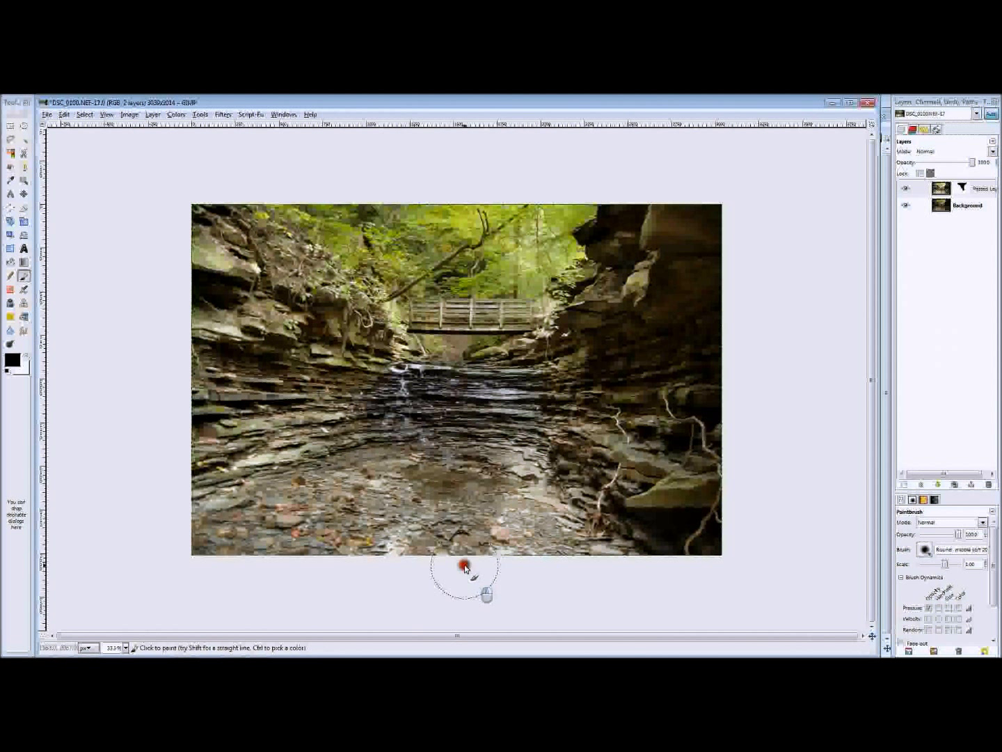
mouse_move(467, 506)
left_mouse_down()
mouse_move(443, 351)
mouse_move(521, 516)
mouse_move(477, 446)
mouse_move(531, 538)
mouse_move(474, 381)
mouse_move(475, 401)
mouse_move(504, 231)
mouse_move(526, 211)
mouse_move(480, 370)
mouse_move(412, 270)
mouse_move(424, 341)
mouse_move(564, 532)
mouse_move(452, 446)
mouse_move(190, 538)
mouse_move(410, 274)
mouse_move(306, 215)
mouse_move(484, 213)
mouse_move(433, 551)
left_mouse_up()
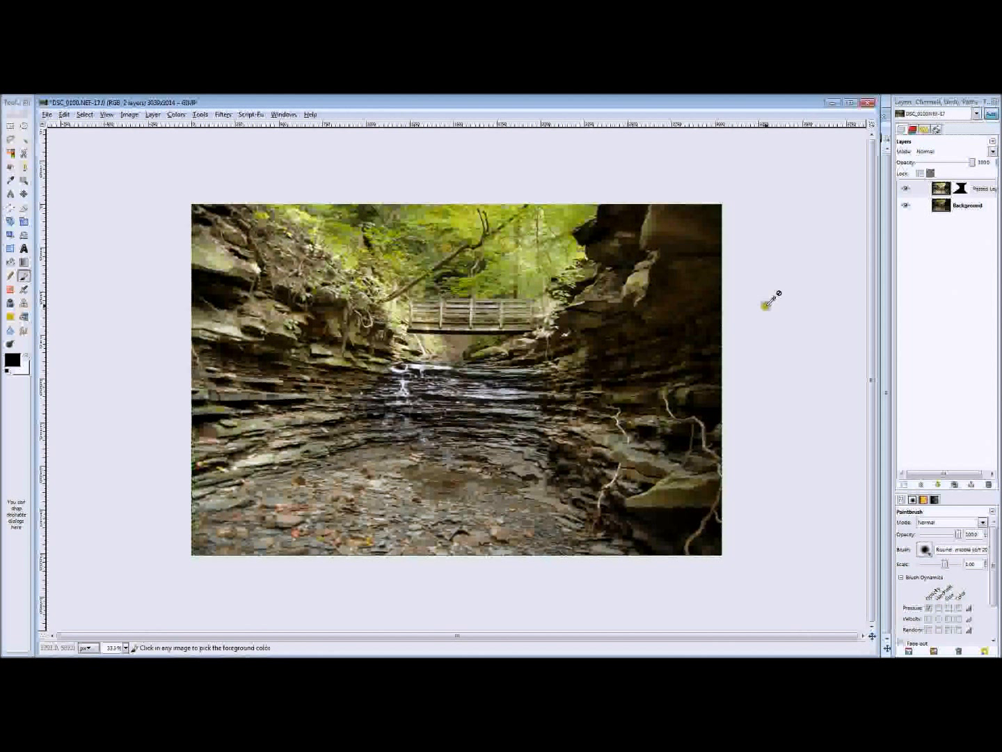
key("ctrl+z")
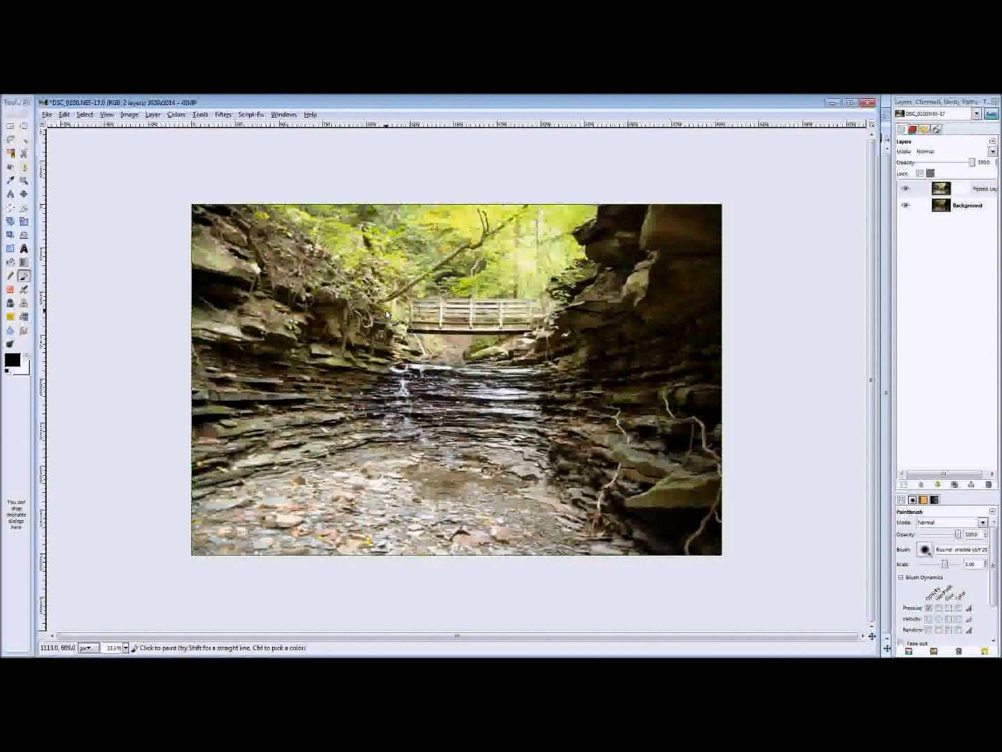
- Lasso the stream and sky with Free Select, bucket-fill it black on the mask, and deselect
left_click(10, 139)
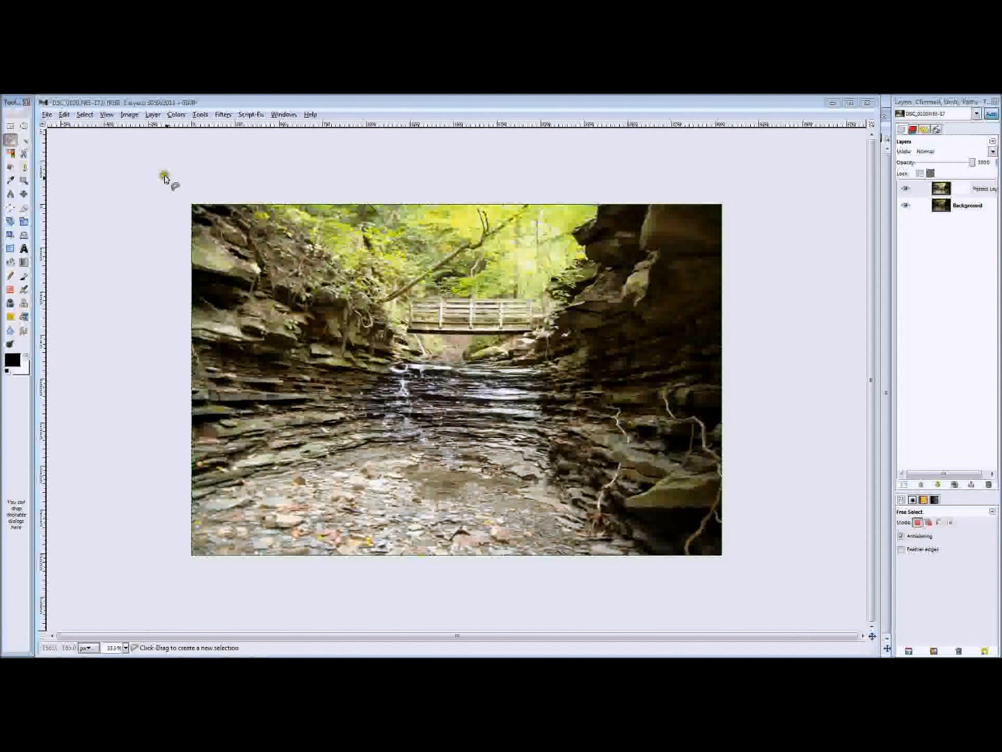
mouse_move(179, 189)
left_mouse_down()
mouse_move(362, 302)
mouse_move(371, 383)
mouse_move(315, 417)
mouse_move(167, 572)
mouse_move(288, 598)
mouse_move(411, 597)
mouse_move(720, 551)
mouse_move(678, 535)
mouse_move(629, 491)
mouse_move(569, 304)
mouse_move(616, 197)
mouse_move(590, 175)
mouse_move(248, 169)
mouse_move(213, 196)
left_mouse_up()
key("Return")
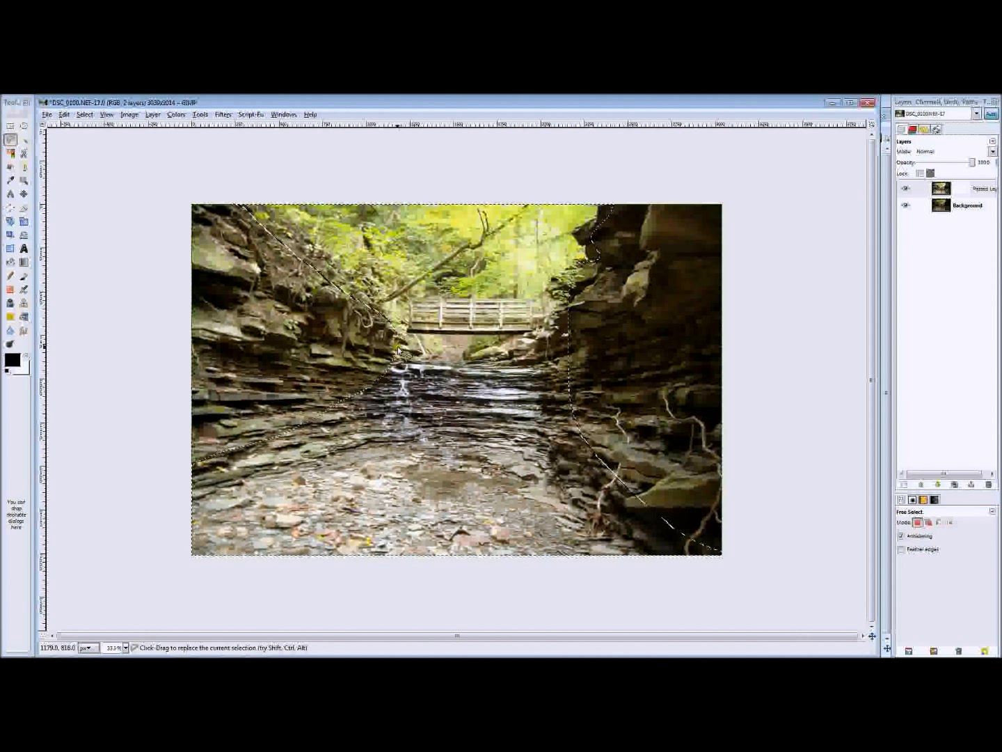
key("shift+b")
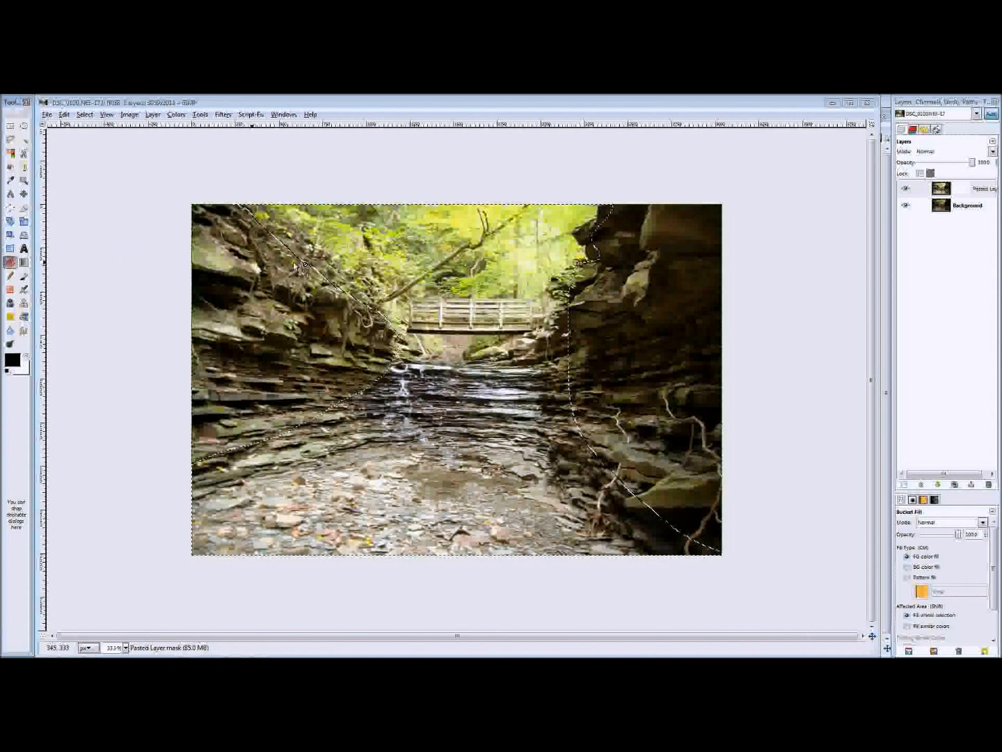
left_click(434, 264)
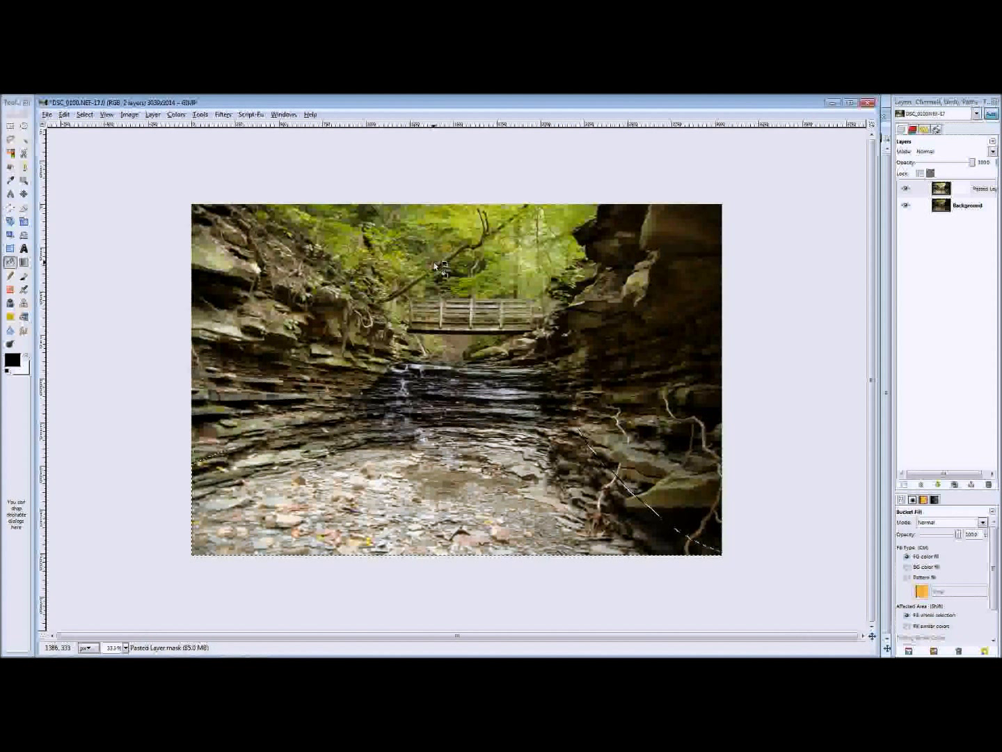
left_click(917, 192)
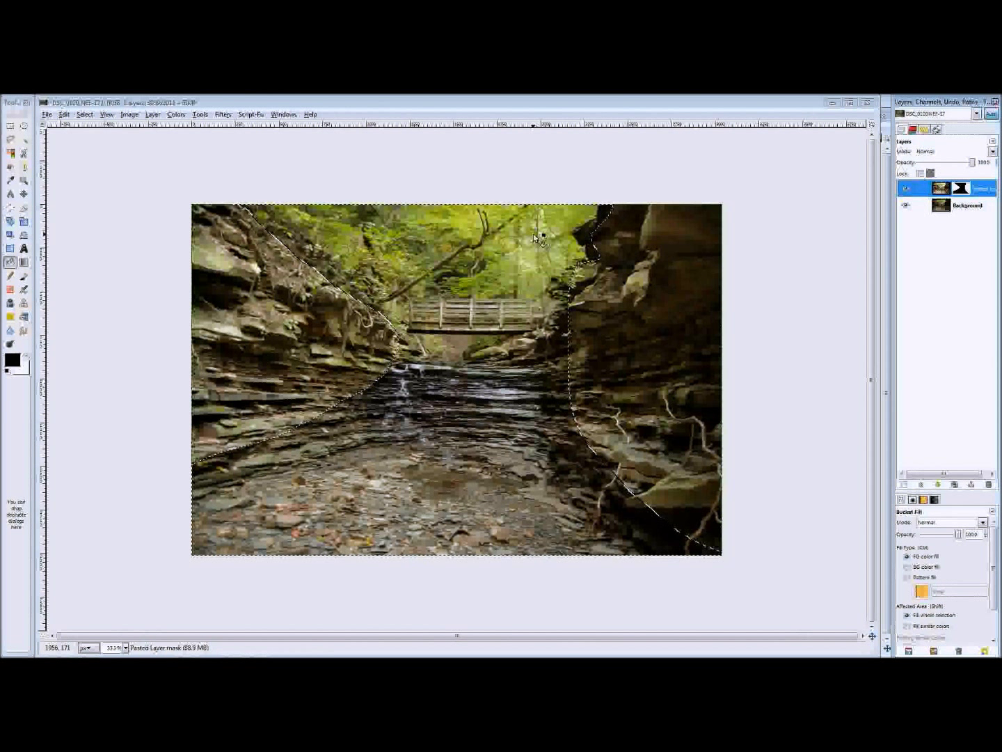
key("ctrl+shift+a")
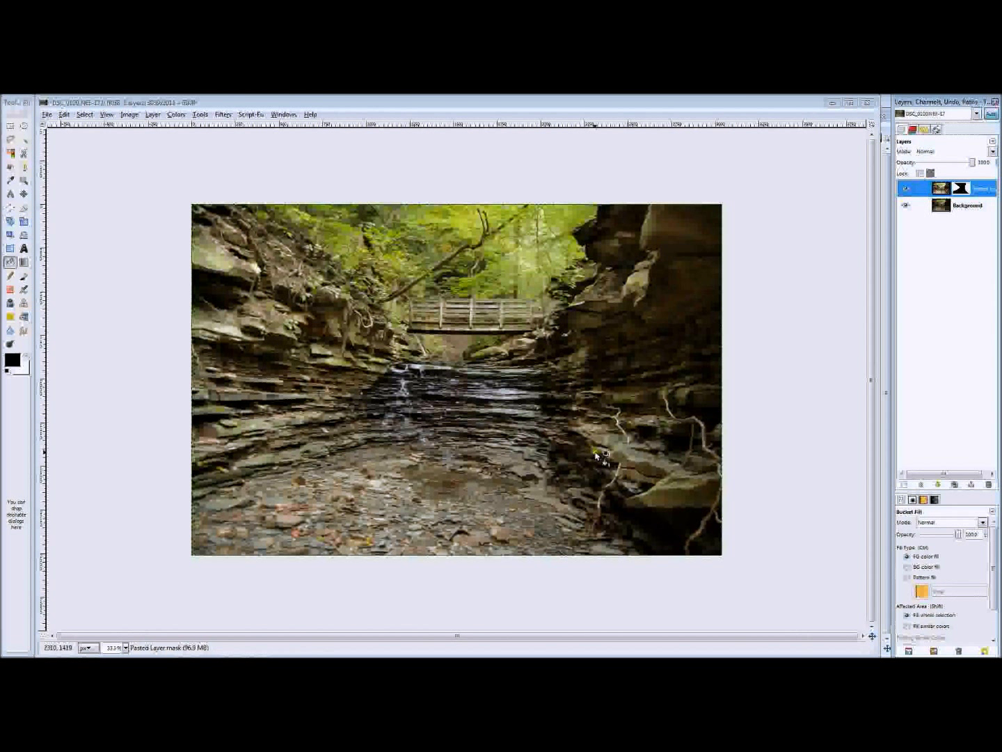
scroll(598, 458, "up", 5)
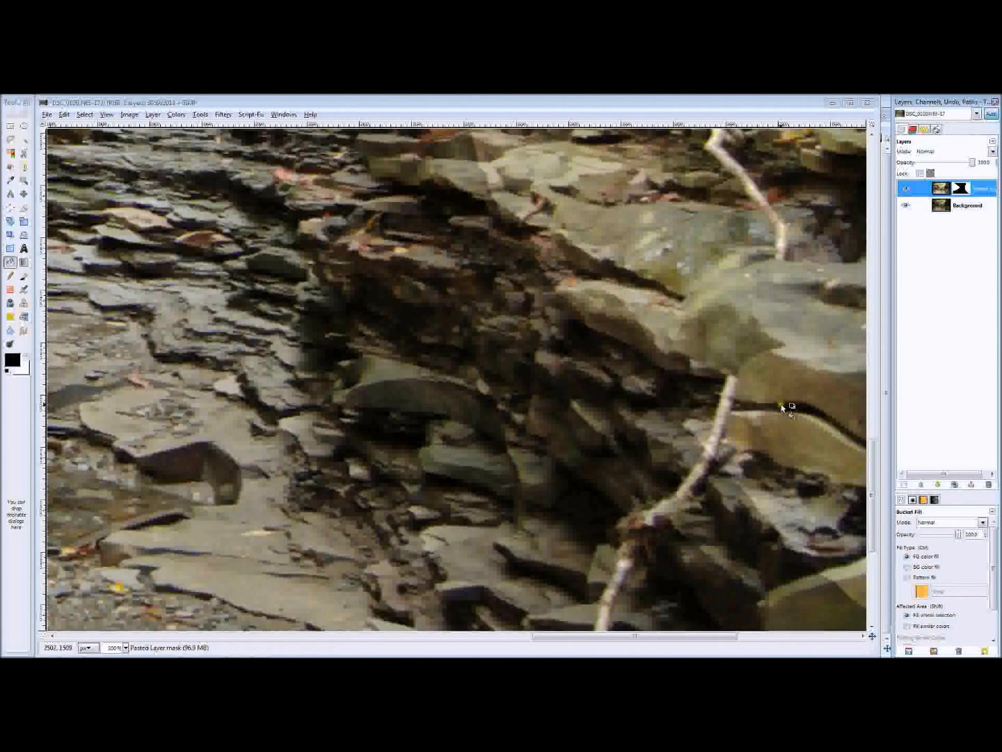
- Zoom in on the mask edge, fit the image again, and pick the Paintbrush with white
scroll(668, 390, "down", 3)
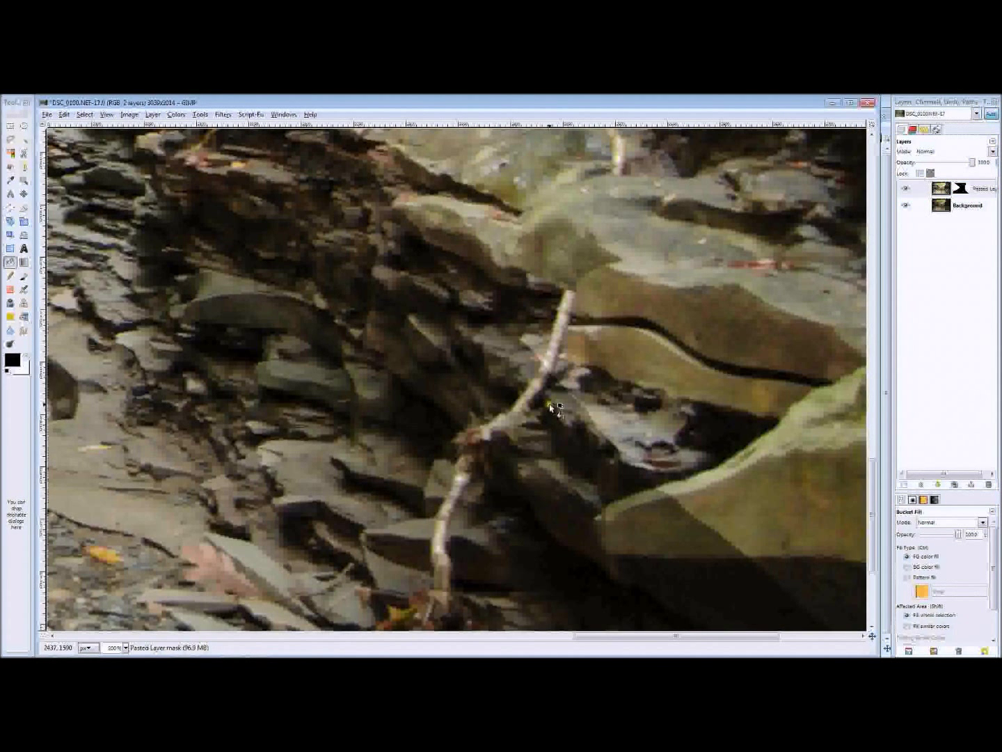
scroll(657, 346, "down", 3)
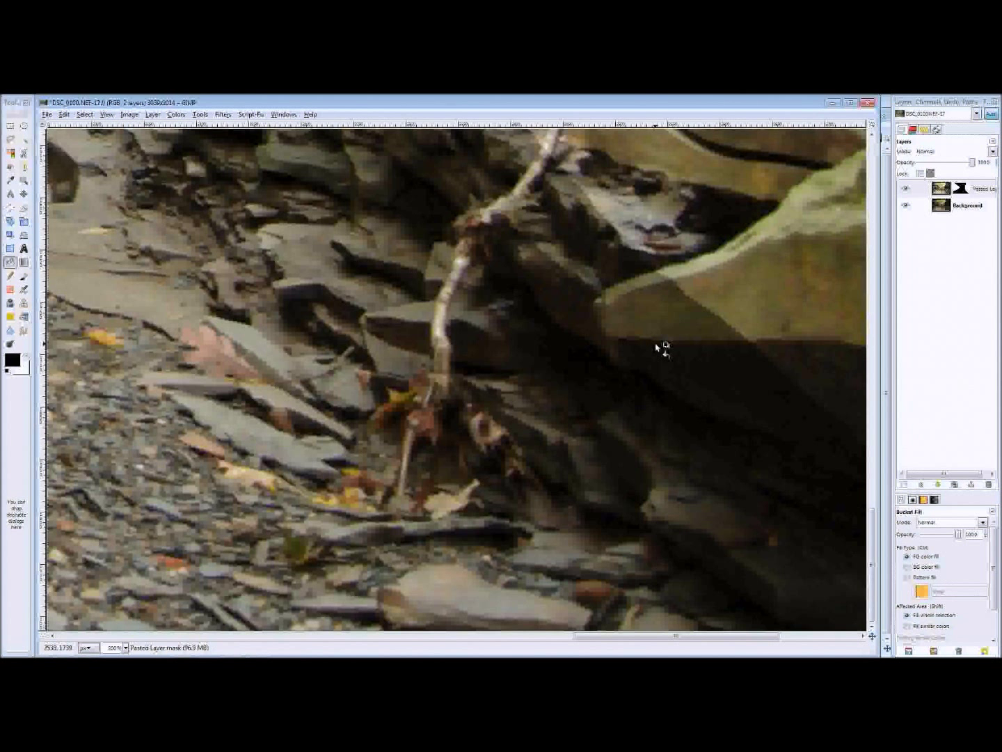
key("z")
left_click(614, 340)
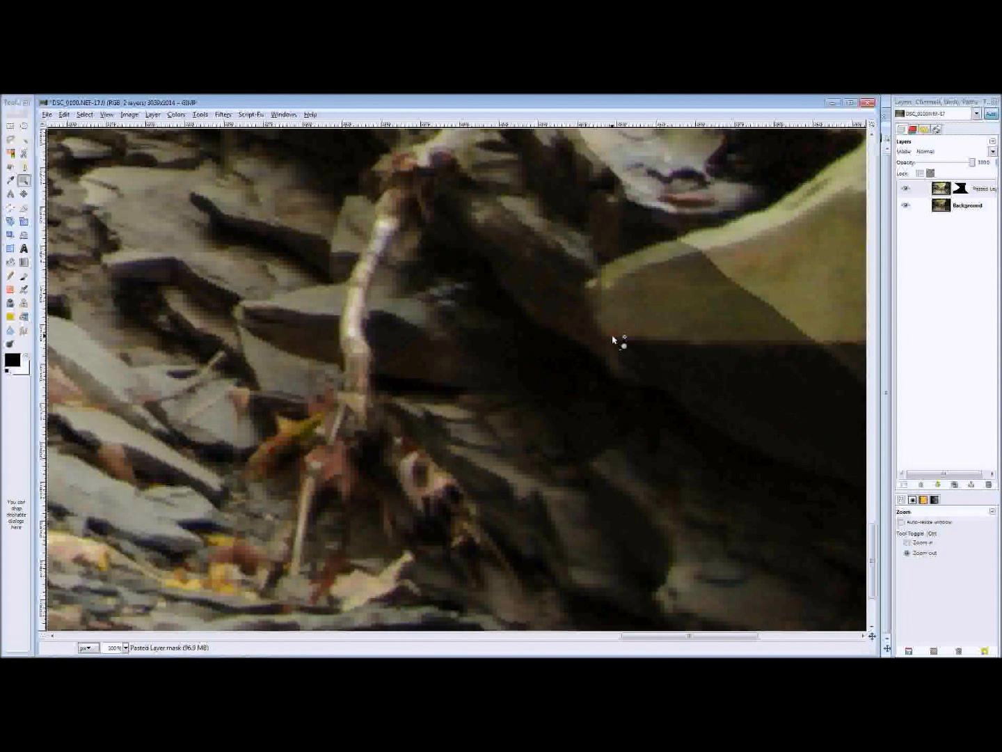
key("shift+ctrl+j")
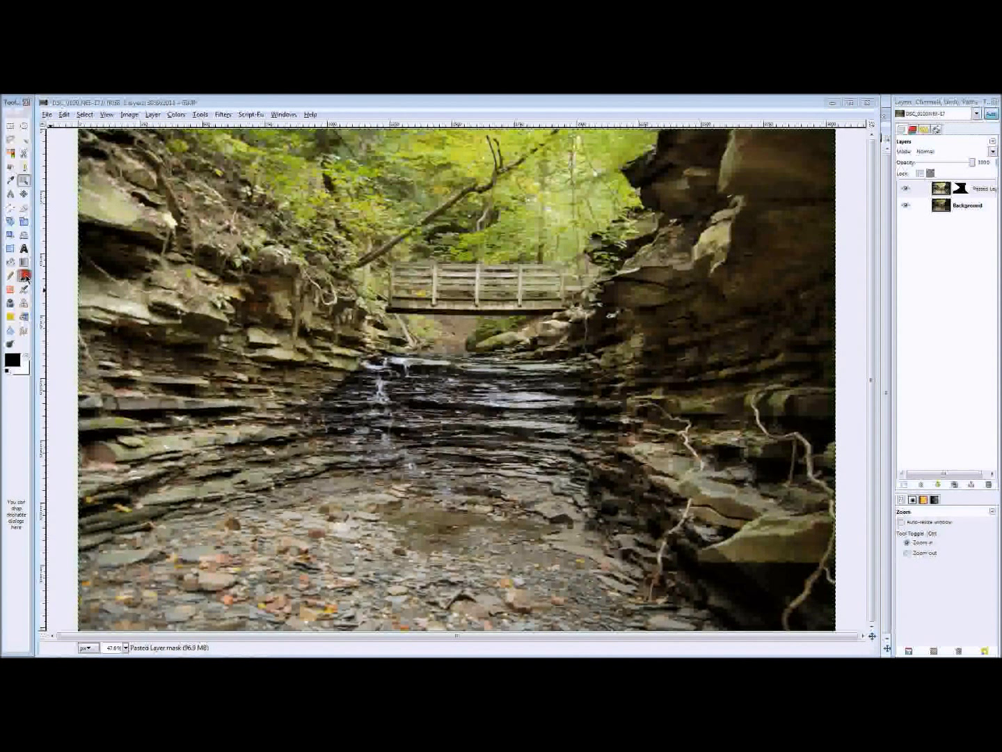
left_click(25, 276)
key("x")
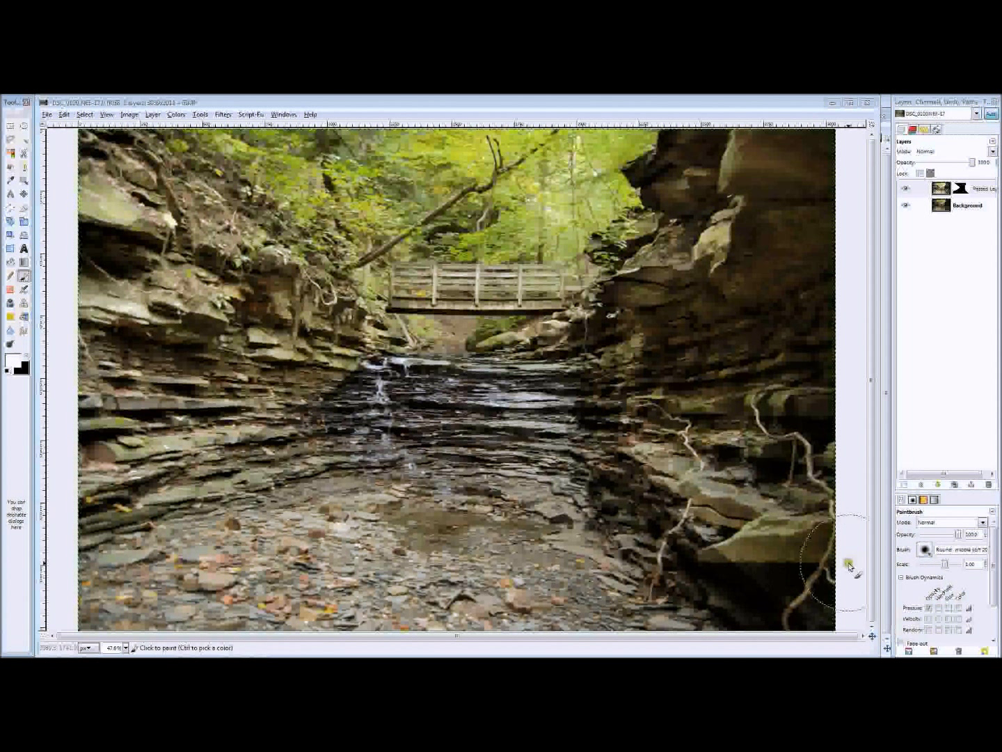
- Paint white over the lower-right and upper-left rocks, undoing a stray black stroke
mouse_move(831, 569)
left_mouse_down()
mouse_move(780, 597)
mouse_move(723, 546)
mouse_move(735, 569)
mouse_move(647, 451)
mouse_move(639, 397)
mouse_move(639, 421)
mouse_move(640, 265)
mouse_move(682, 230)
mouse_move(687, 211)
mouse_move(764, 290)
mouse_move(765, 251)
left_mouse_up()
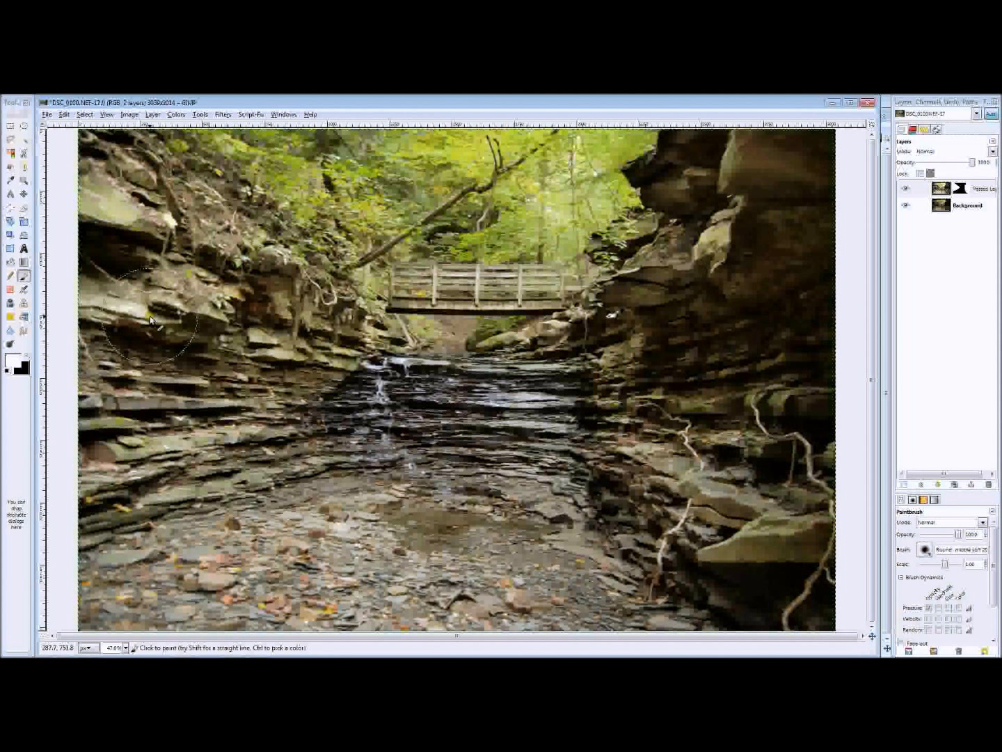
mouse_move(175, 159)
left_mouse_down()
mouse_move(265, 263)
mouse_move(328, 306)
mouse_move(341, 299)
mouse_move(312, 348)
mouse_move(105, 483)
mouse_move(327, 522)
mouse_move(101, 497)
mouse_move(117, 501)
mouse_move(100, 485)
left_mouse_up()
key("x")
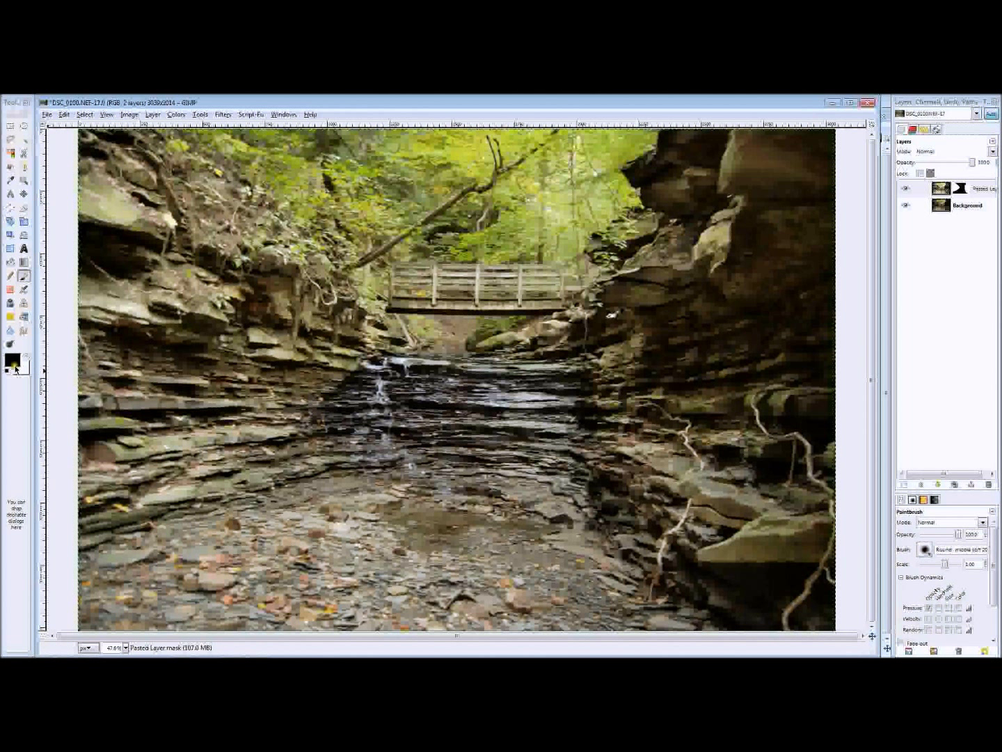
left_click_drag(149, 425, 240, 341)
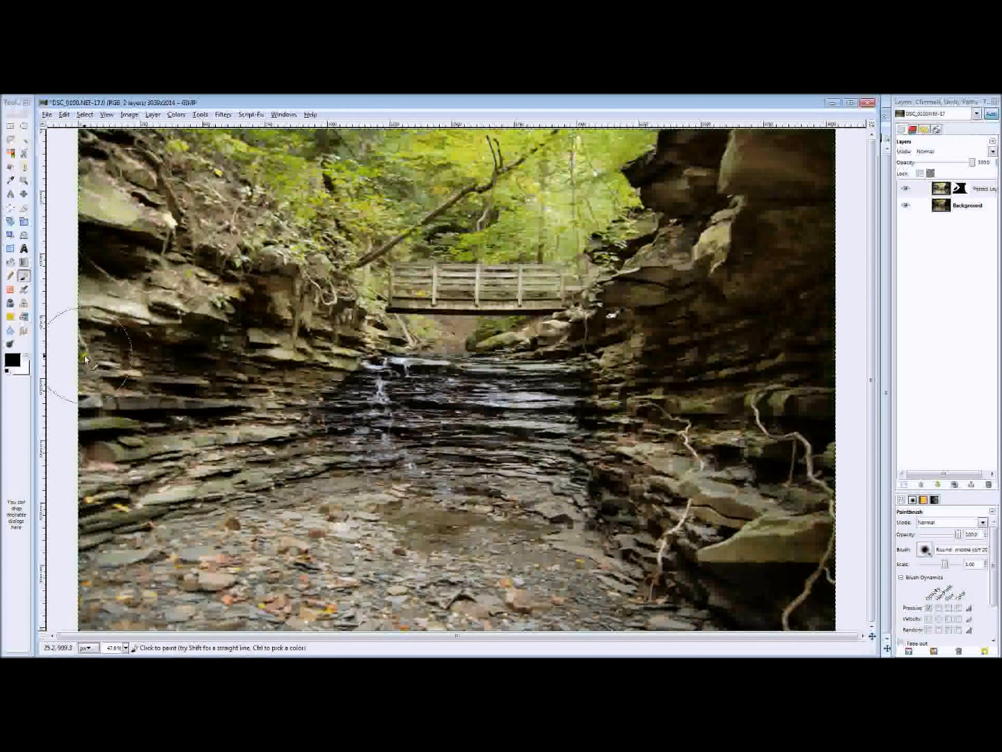
key("ctrl+z")
key("x")
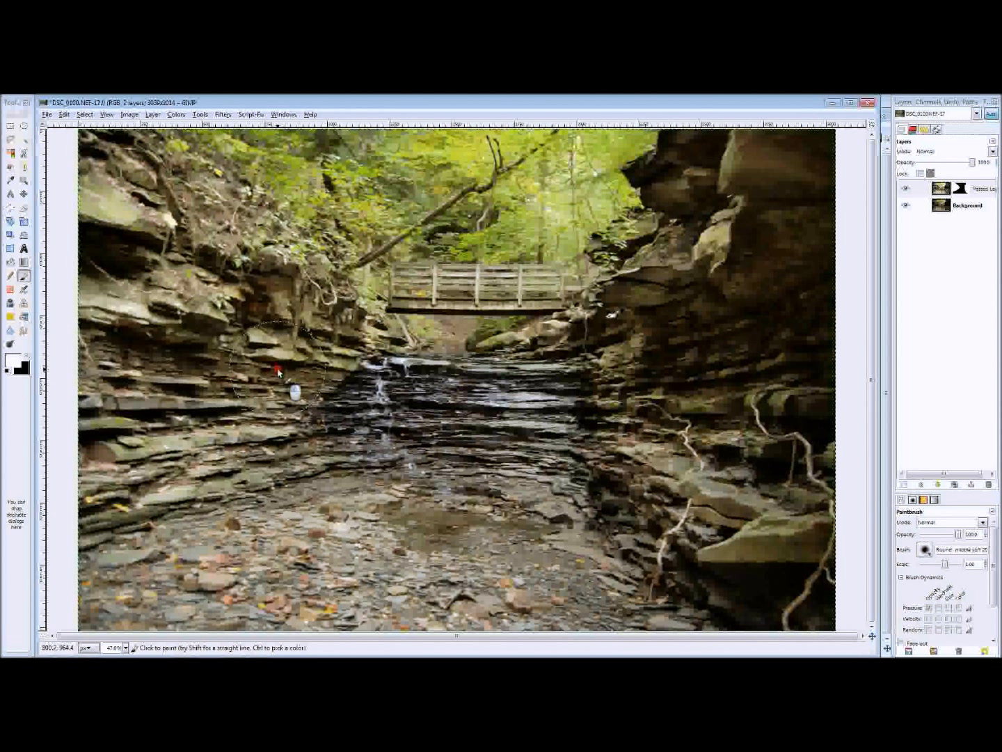